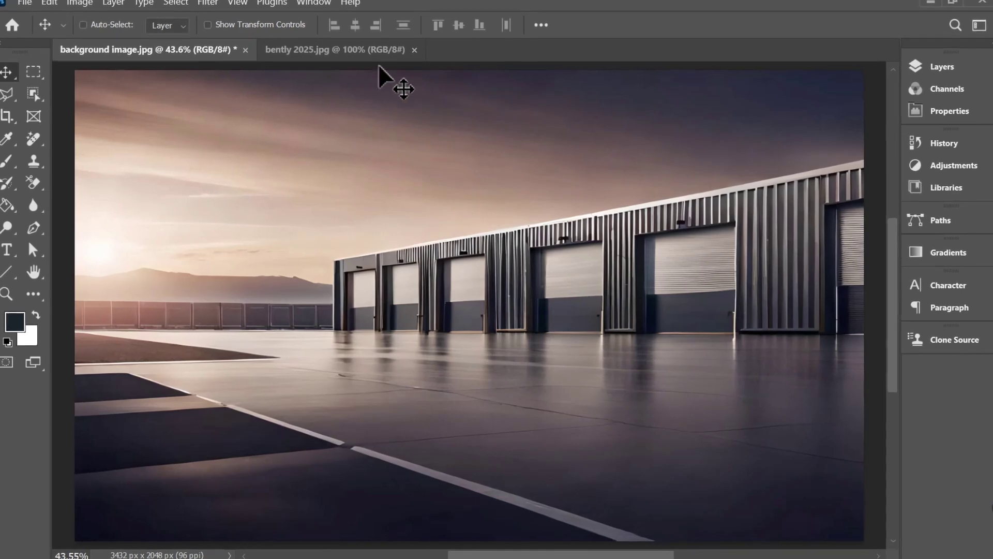
# Step: Switch to the bently 2025.jpg document showing the green car photo
pyautogui.click(373, 50)
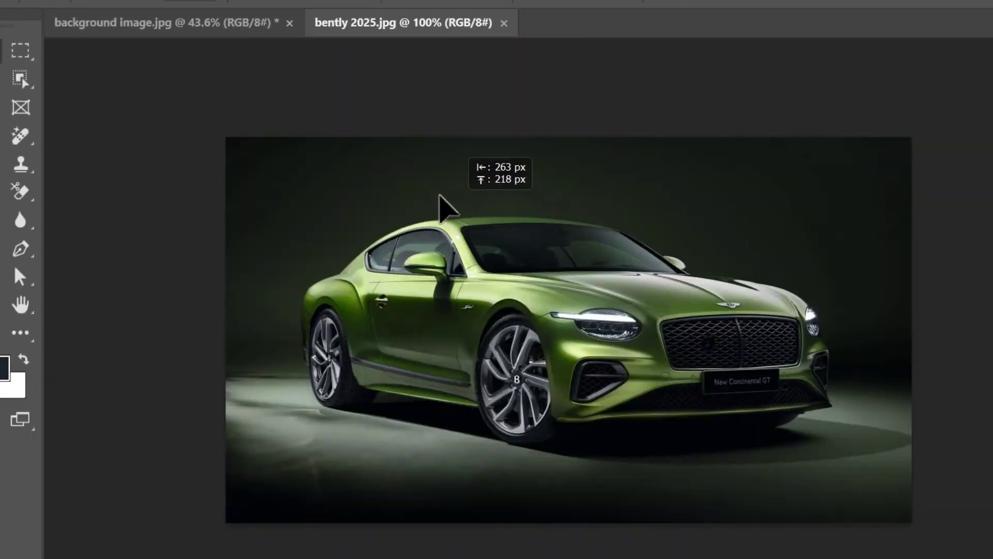
# Step: Drag the car photo into background image.jpg as Layer 1, scale it to about 253%, and raise it slightly
pyautogui.moveTo(448, 206); pyautogui.dragTo(445, 249)
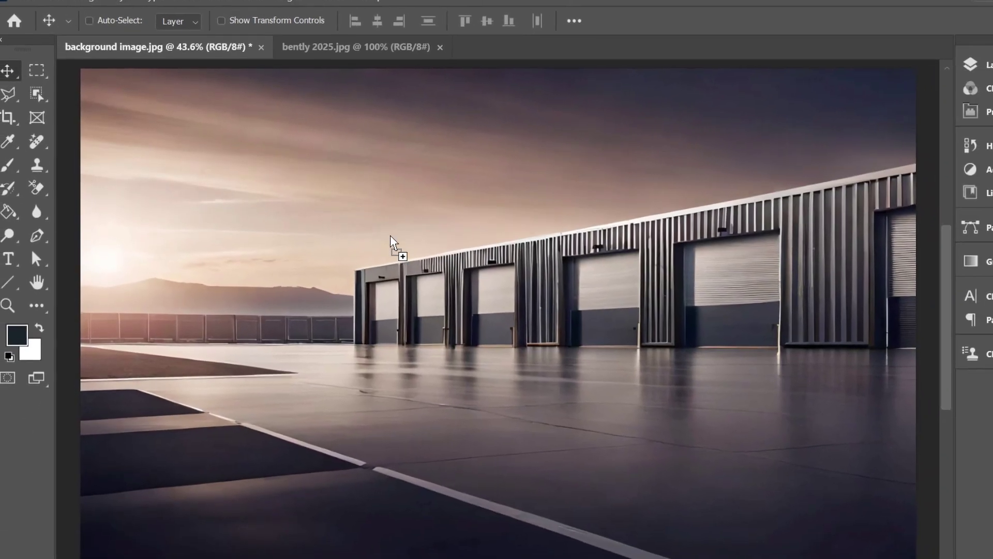
pyautogui.moveTo(390, 235); pyautogui.dragTo(480, 327)
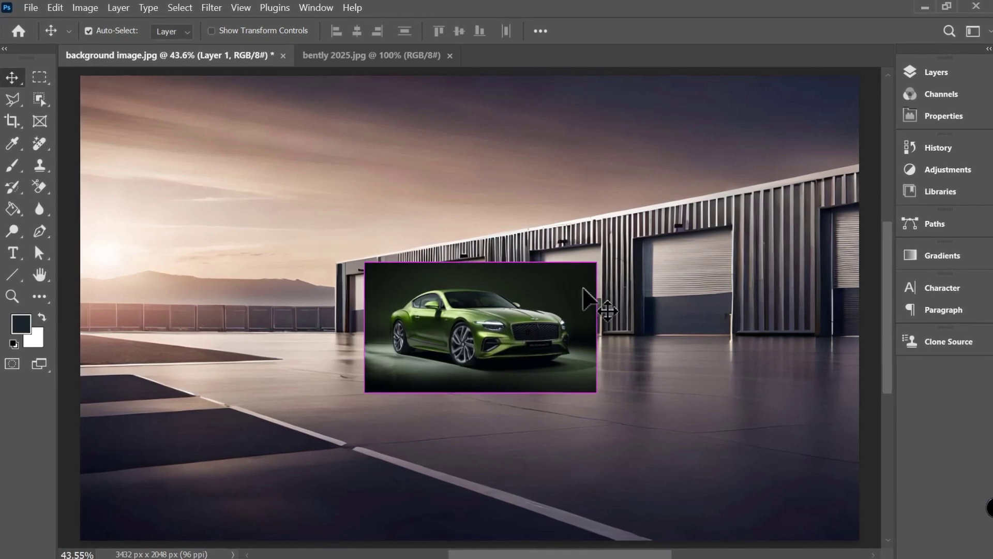
pyautogui.hotkey('ctrl', 't')
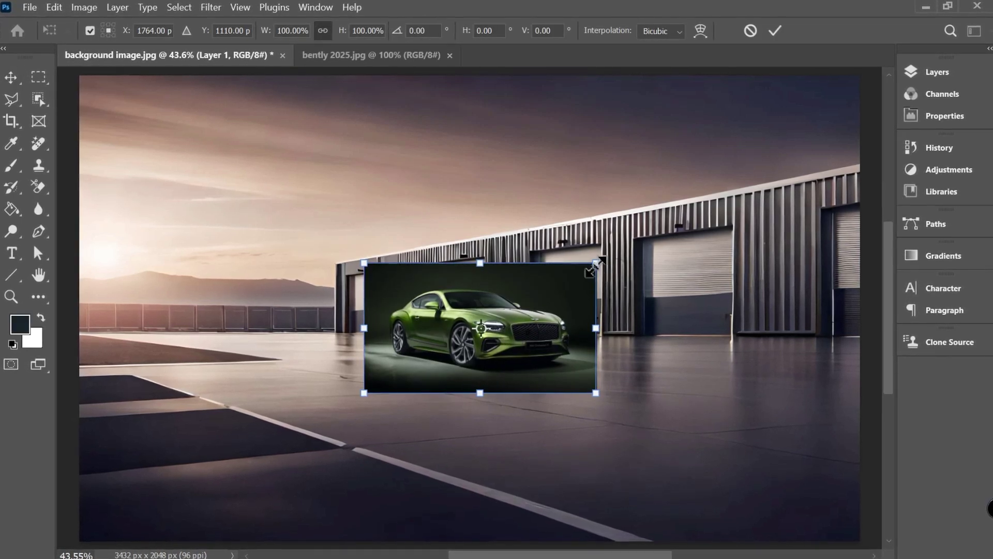
pyautogui.moveTo(597, 263); pyautogui.dragTo(813, 230)
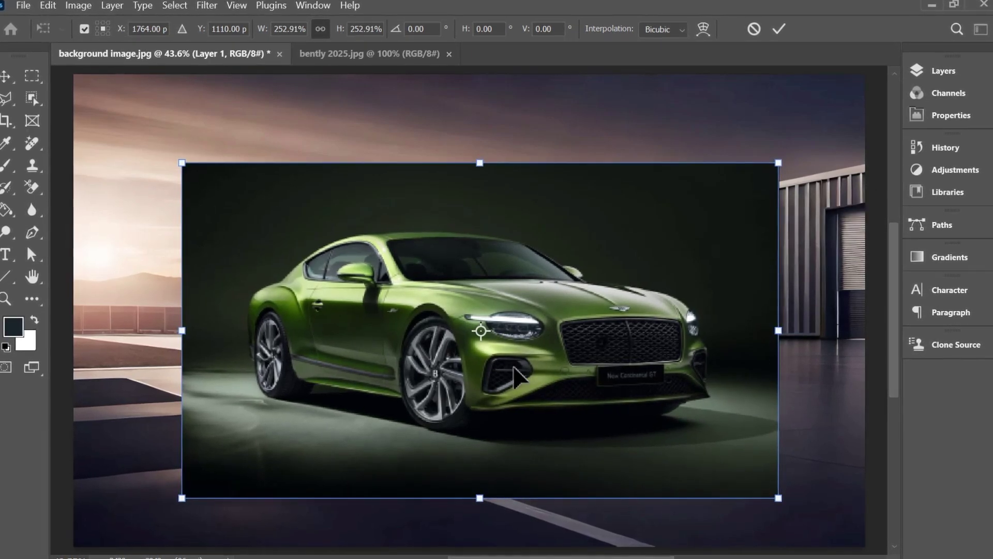
pyautogui.moveTo(472, 378); pyautogui.dragTo(470, 369)
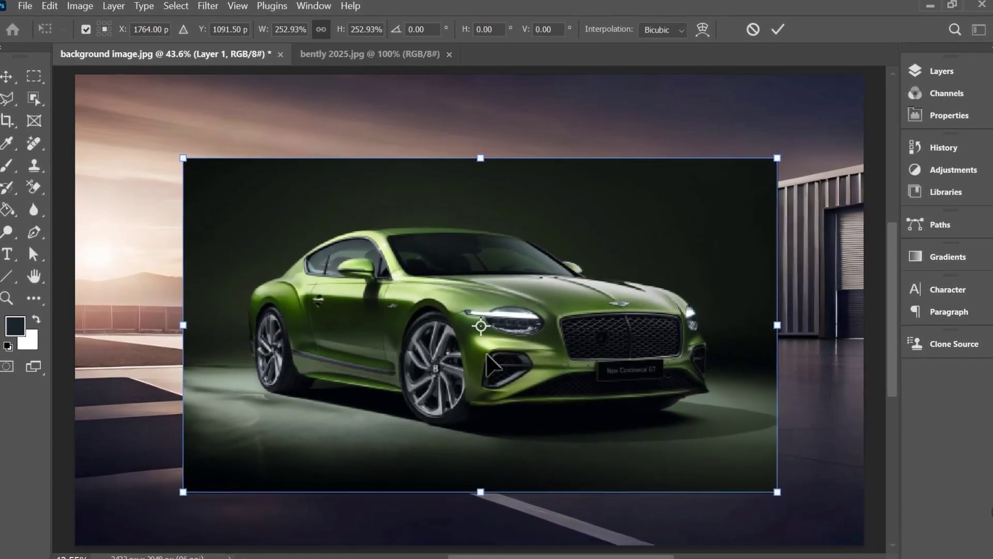
pyautogui.press('Return')
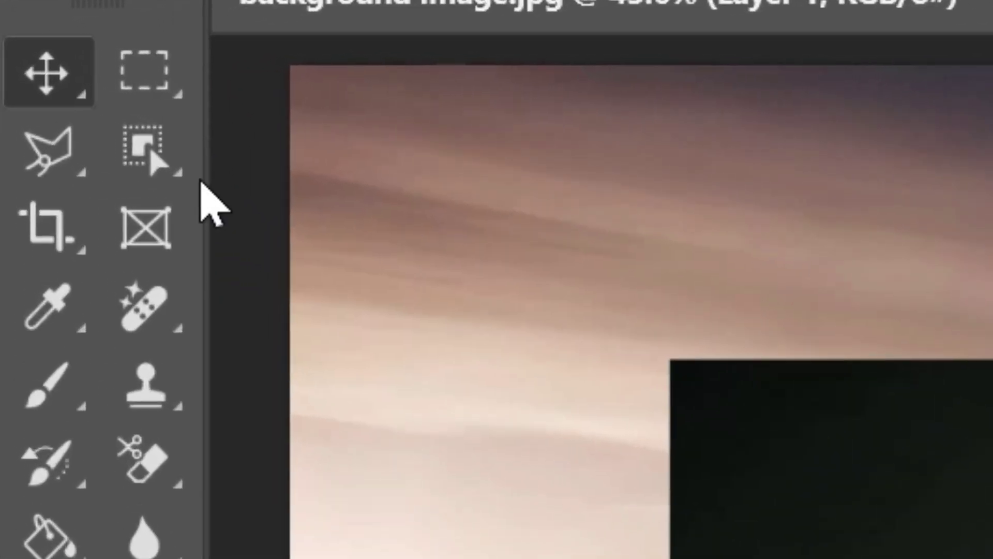
# Step: Select the green car using the Object Selection Tool in Lasso mode
pyautogui.click(150, 141)
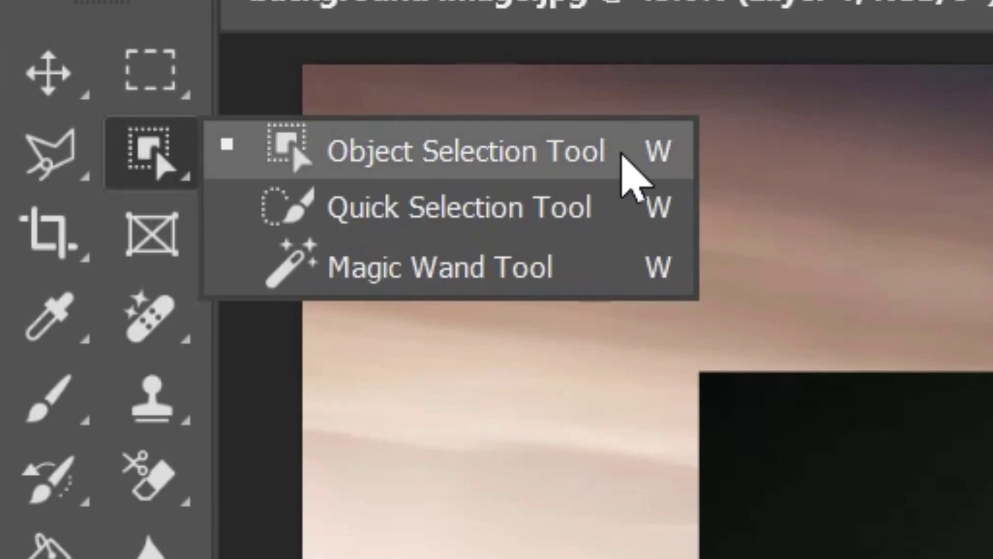
pyautogui.click(622, 154)
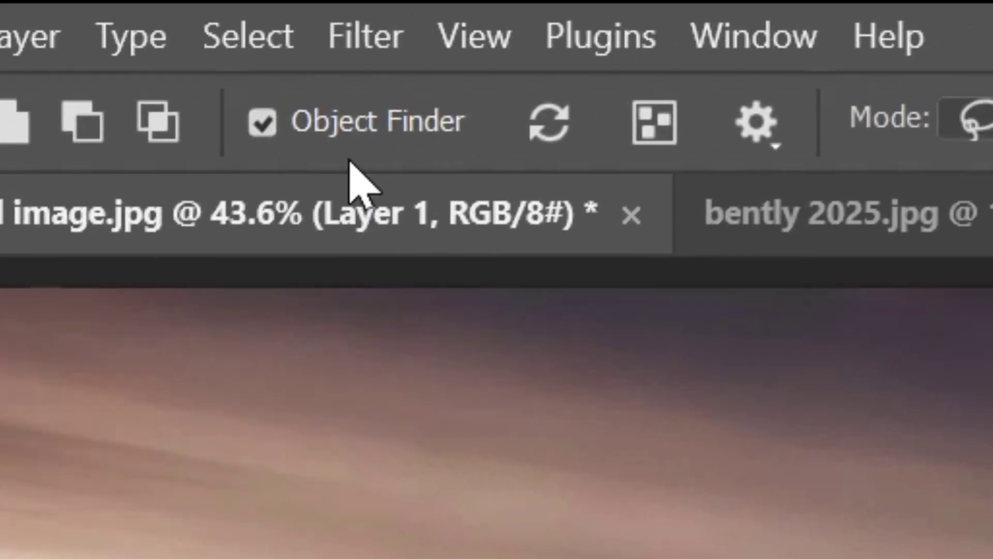
pyautogui.click(360, 124)
pyautogui.click(361, 124)
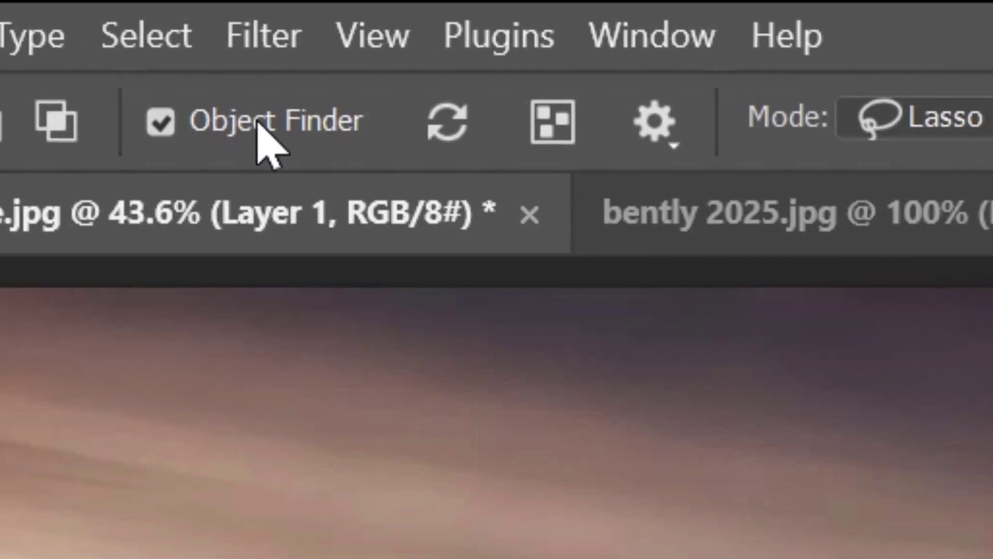
pyautogui.click(537, 104)
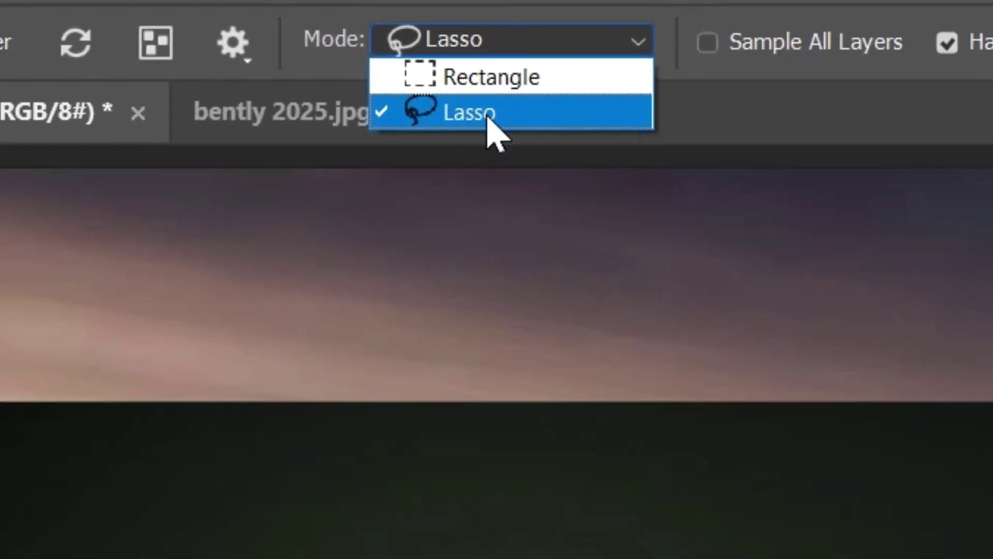
pyautogui.click(548, 215)
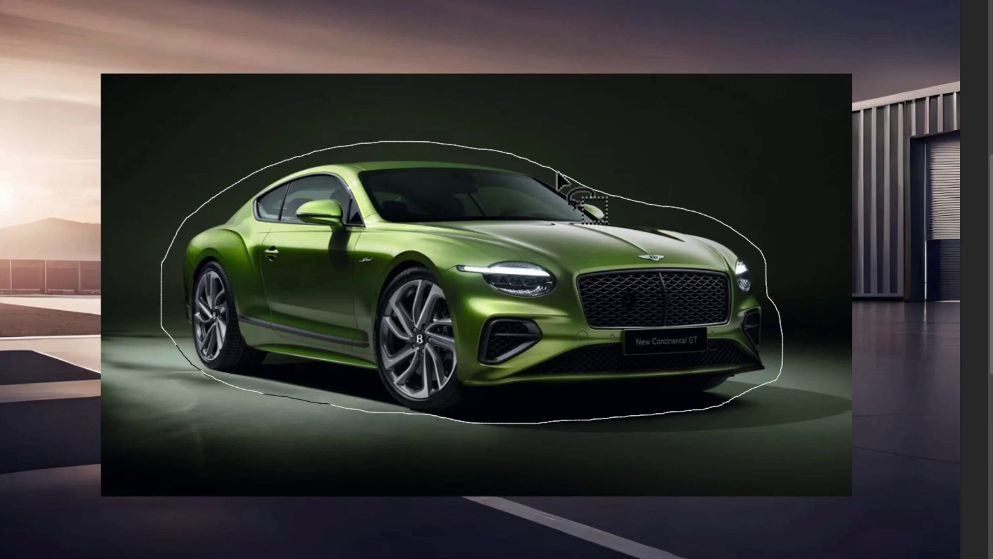
pyautogui.moveTo(557, 170); pyautogui.dragTo(557, 170)
# Step: Zoom in and pan along the front bumper to inspect the selection edge
pyautogui.press('z')
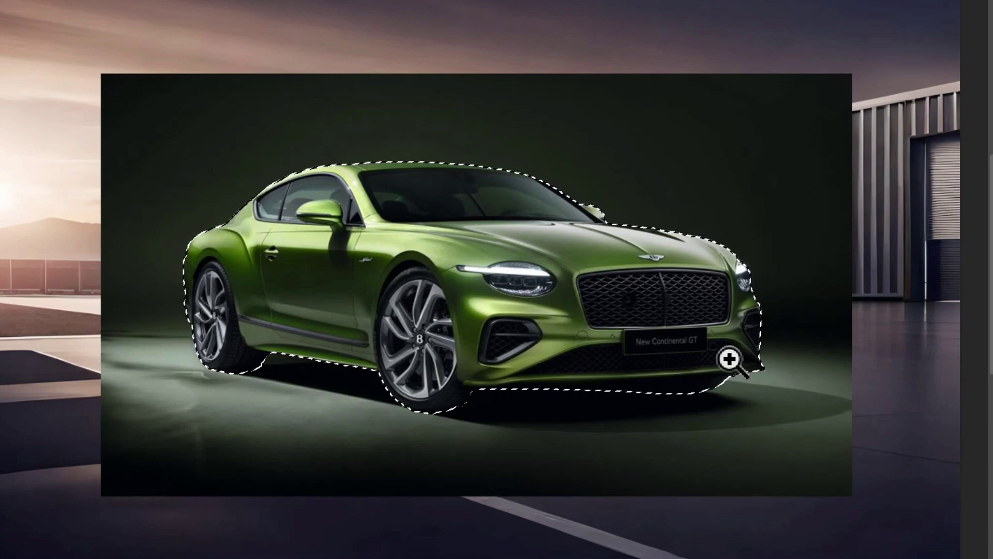
pyautogui.click(751, 384)
pyautogui.click(737, 390)
pyautogui.click(738, 390)
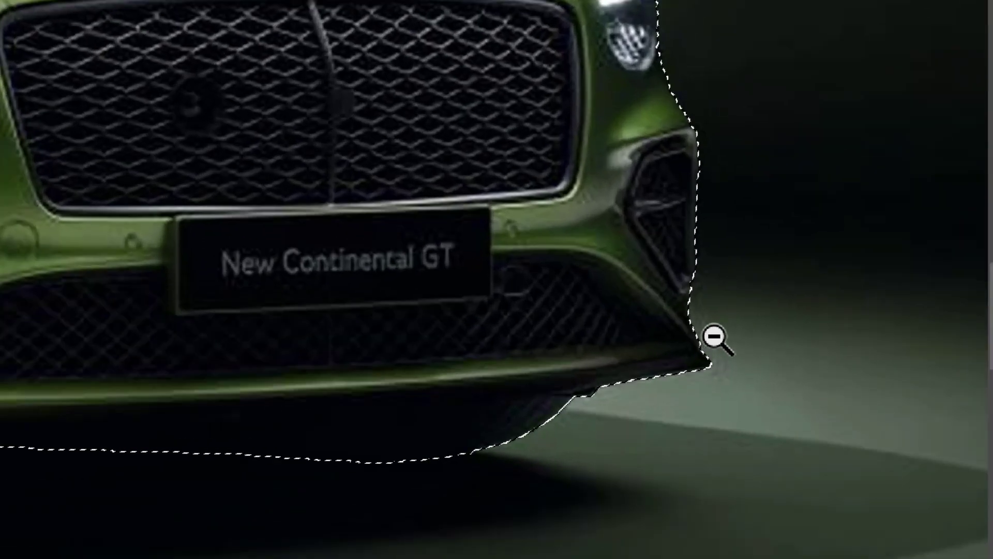
pyautogui.press('space')
pyautogui.moveTo(612, 461); pyautogui.dragTo(938, 466)
pyautogui.keyDown('alt'); pyautogui.click(686, 472); pyautogui.keyUp('alt')
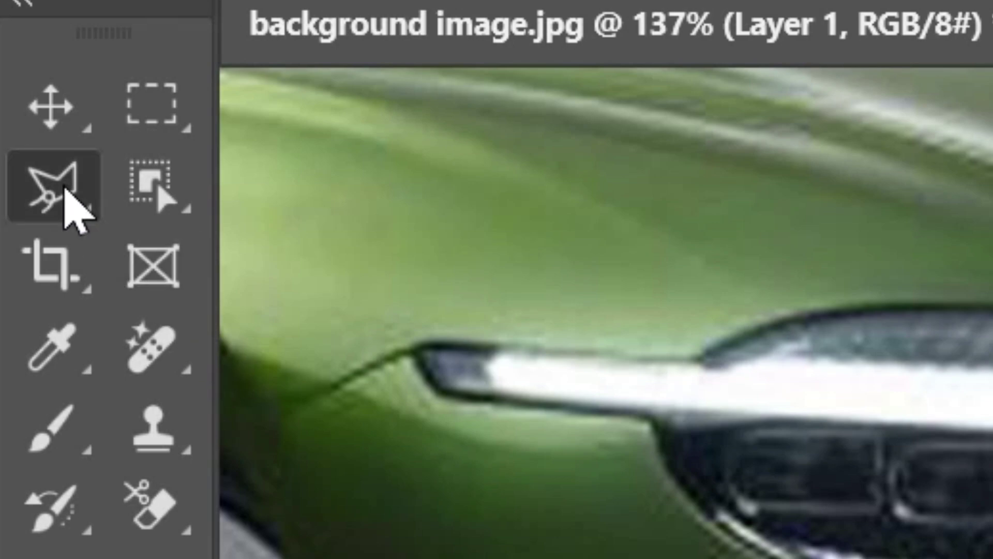
# Step: Trim stray backdrop from the selection along the bumper and hood with the Polygonal Lasso
pyautogui.rightClick(66, 200)
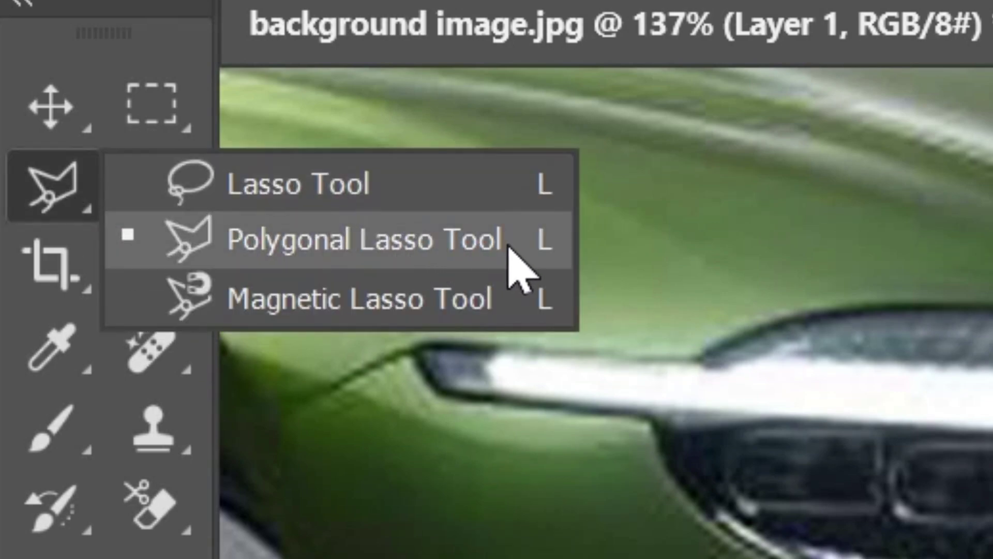
pyautogui.click(508, 244)
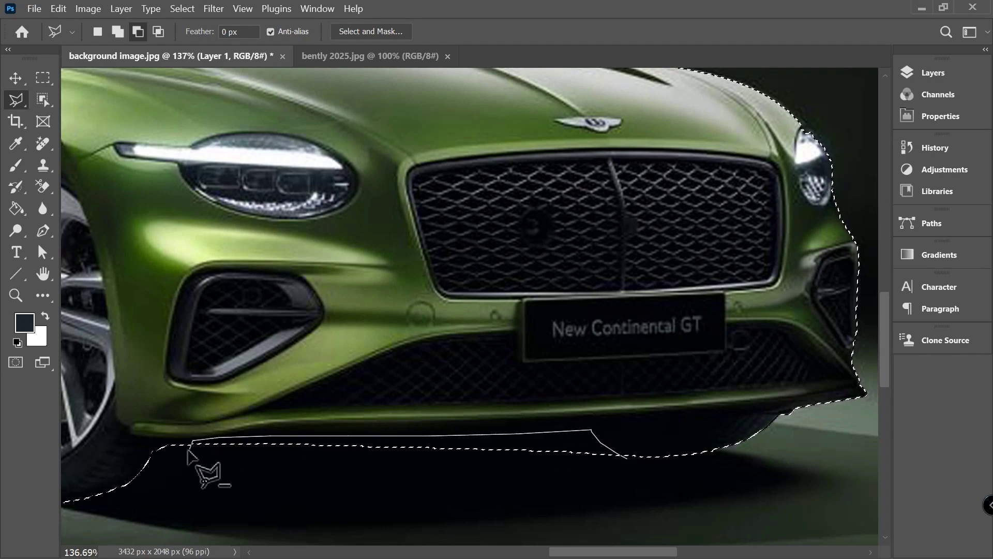
pyautogui.scroll(-2, 584, 527)
pyautogui.moveTo(436, 373); pyautogui.dragTo(464, 287)
pyautogui.scroll(5, 710, 333)
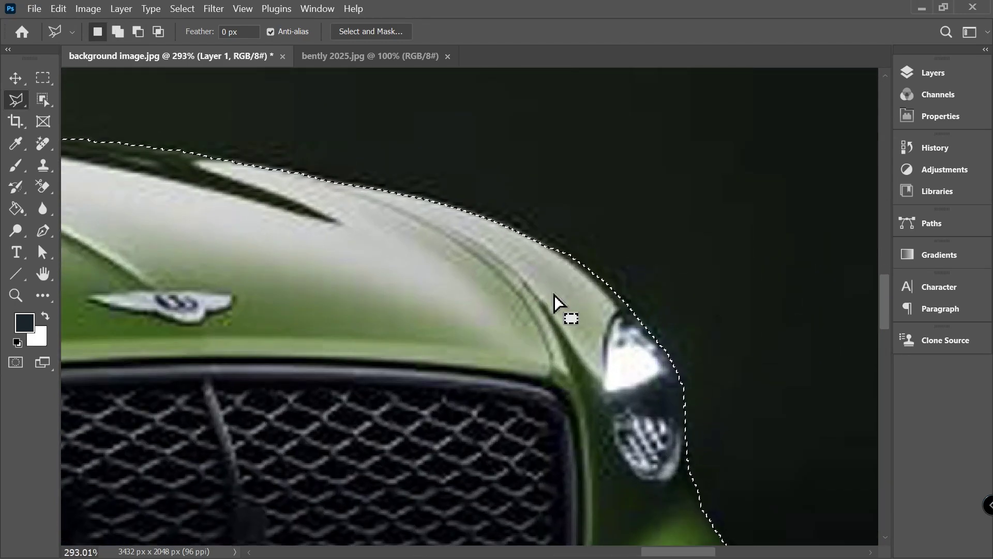
pyautogui.doubleClick(643, 328)
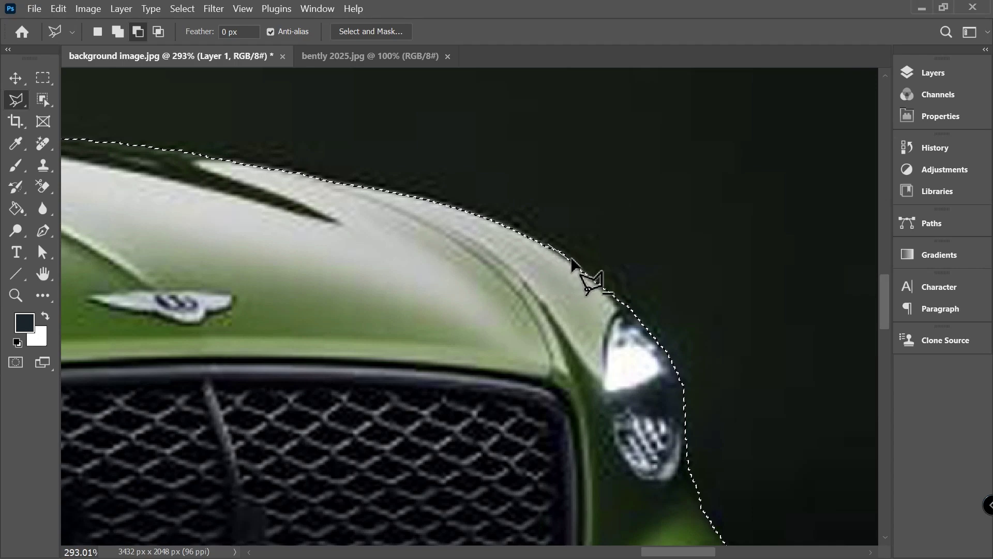
pyautogui.moveTo(688, 386); pyautogui.dragTo(434, 347)
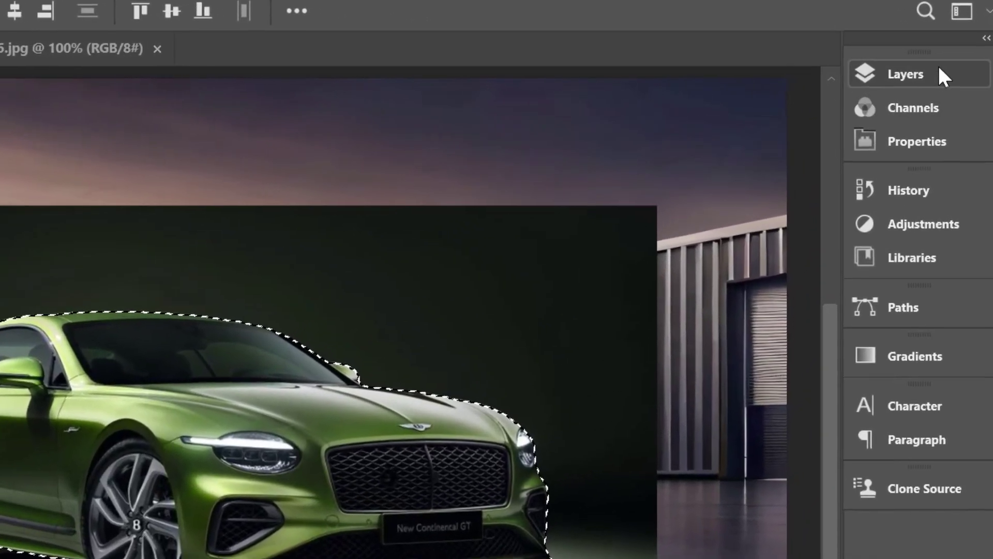
# Step: Copy the car selection to a new Layer 2, checking the cut-out by hiding Layer 1
pyautogui.click(933, 74)
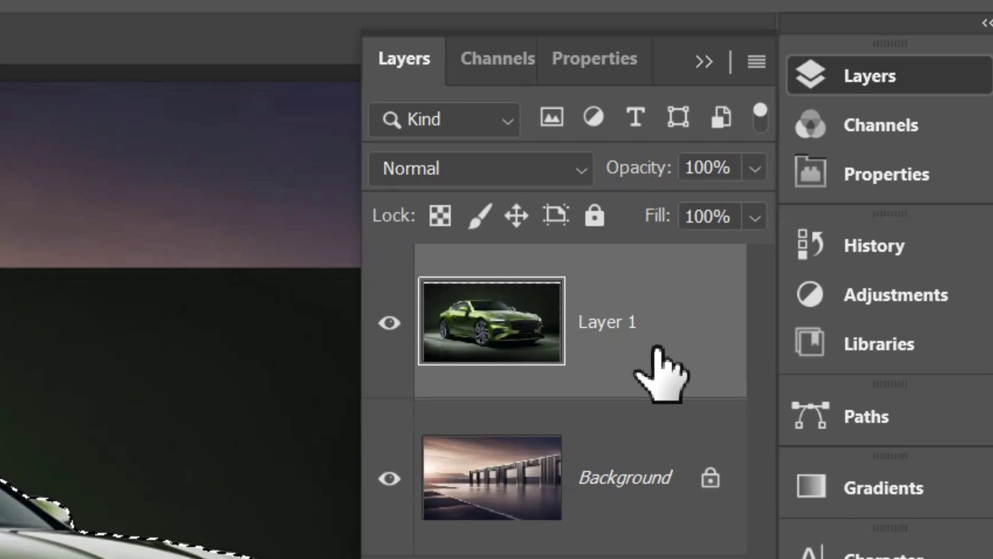
pyautogui.hotkey('ctrl', 'j')
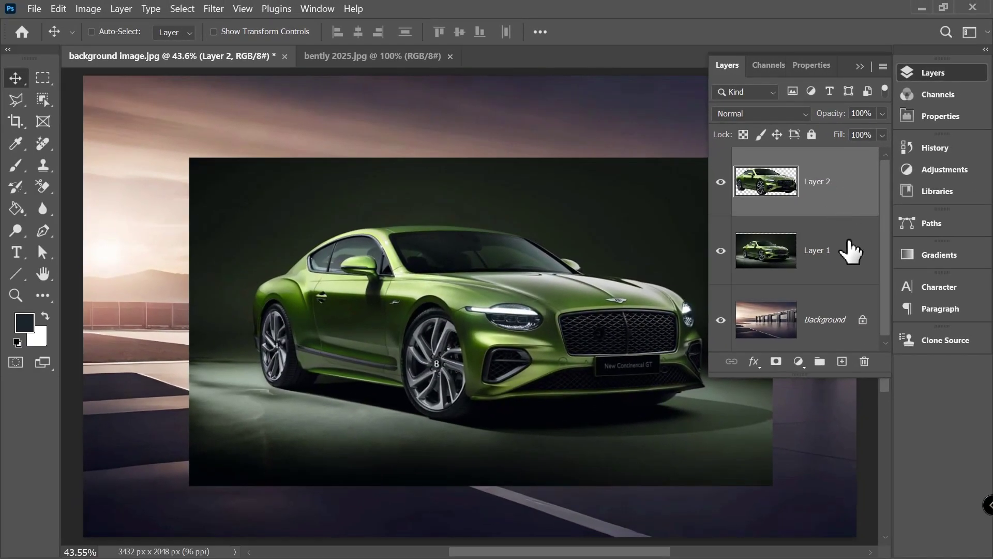
pyautogui.click(801, 331)
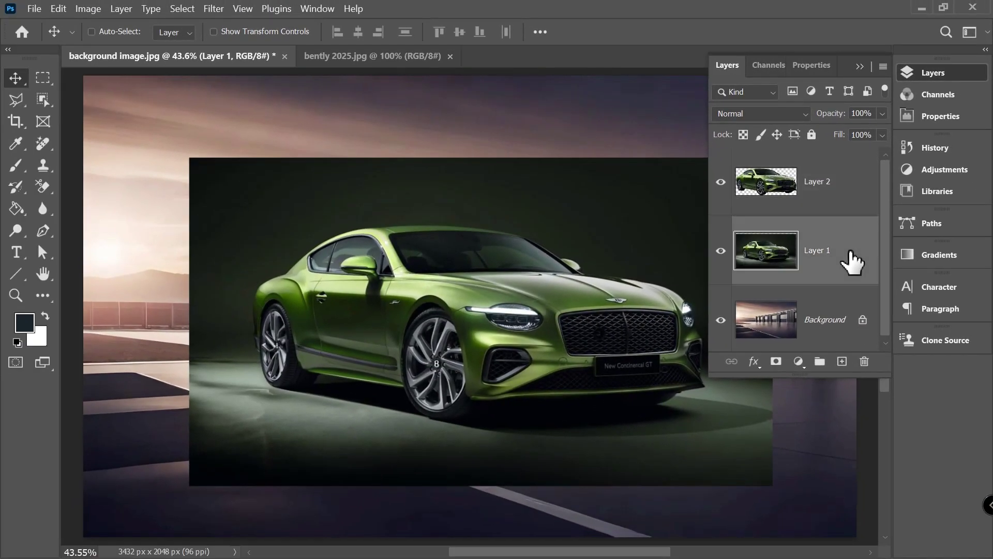
pyautogui.click(721, 250)
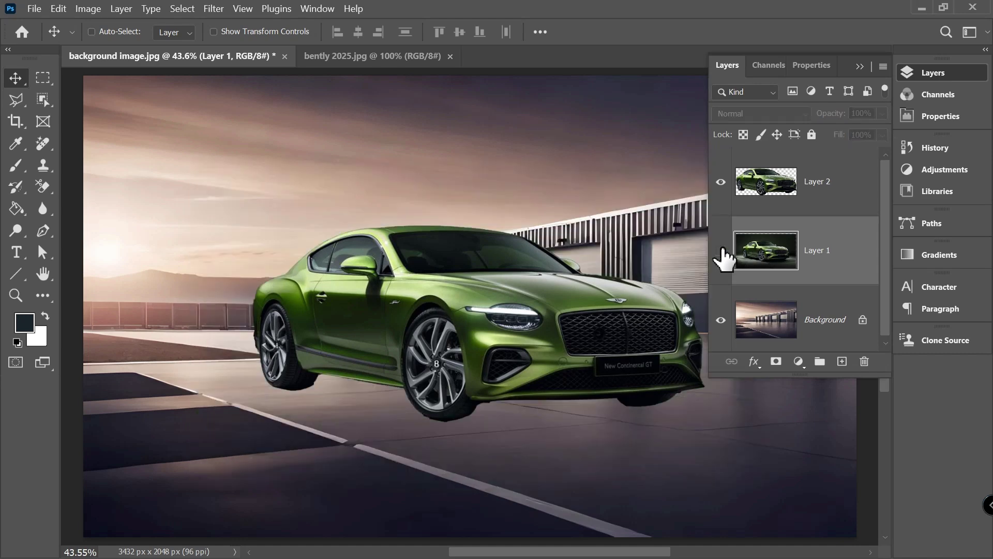
pyautogui.click(720, 251)
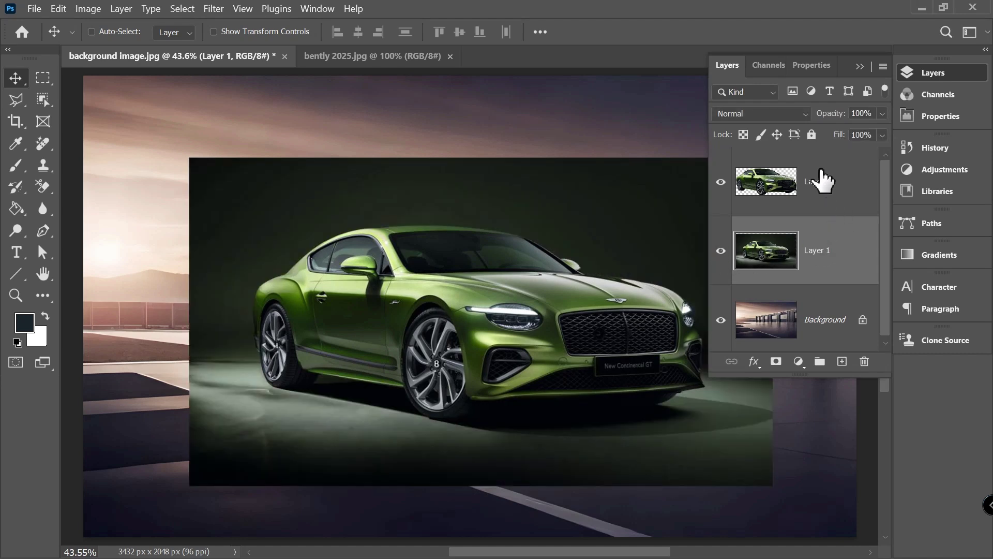
# Step: Set Layer 1's blend mode to Overlay and fit the image on screen
pyautogui.click(796, 114)
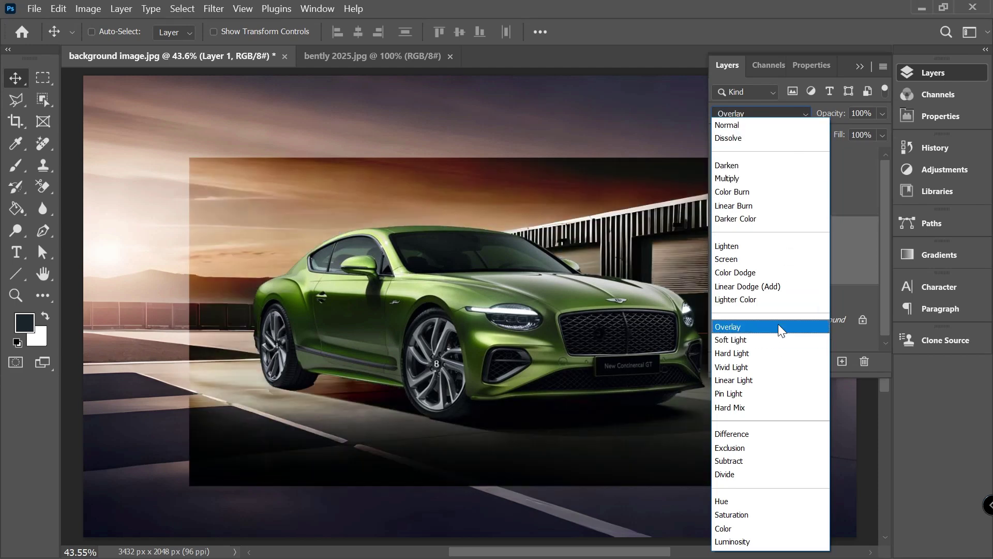
pyautogui.scroll(5, 792, 331)
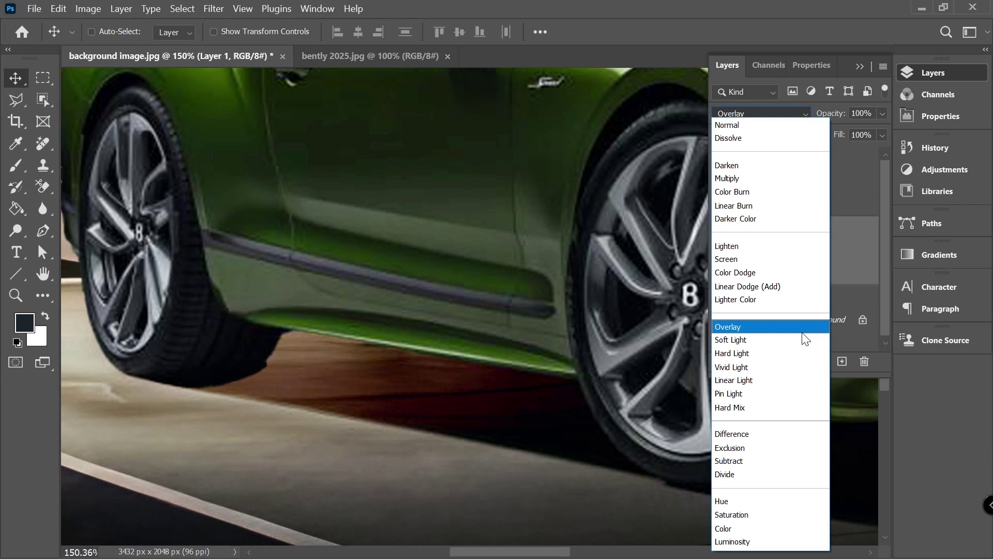
pyautogui.click(803, 331)
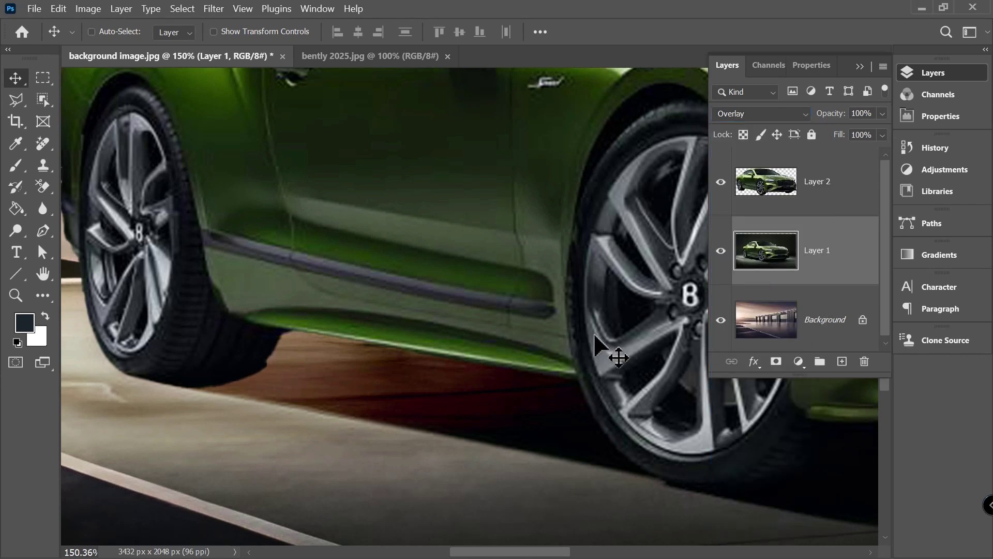
pyautogui.scroll(-3, 595, 341)
pyautogui.press('z')
pyautogui.rightClick(603, 339)
pyautogui.click(620, 339)
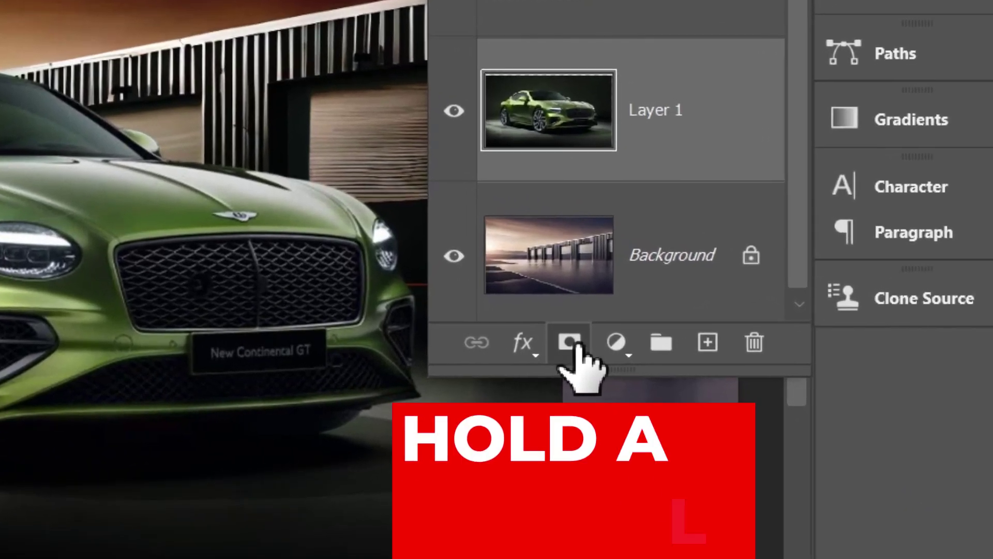
# Step: Give Layer 1 a black mask and paint white at 27% opacity to reveal the car's shadow
pyautogui.keyDown('alt'); pyautogui.click(640, 349); pyautogui.keyUp('alt')
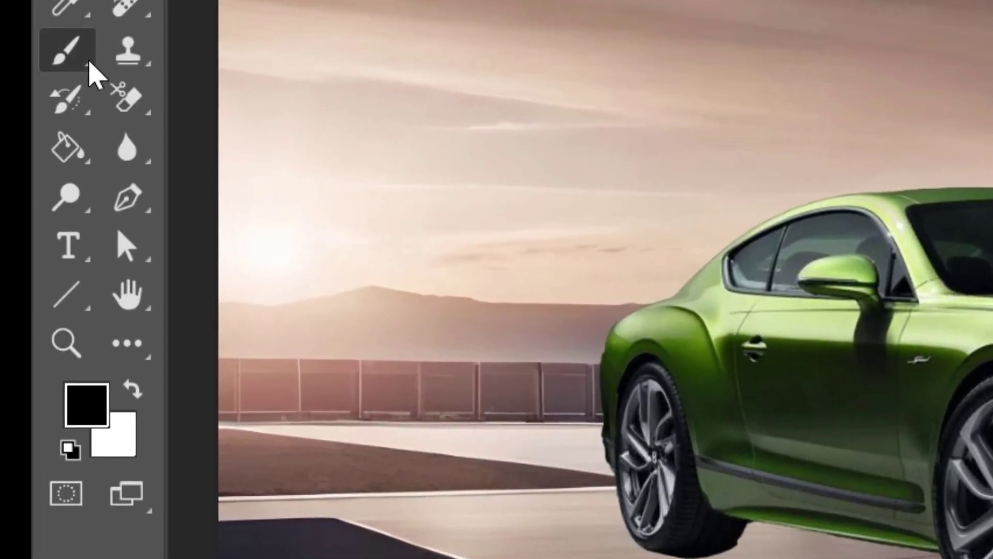
pyautogui.rightClick(85, 63)
pyautogui.click(344, 62)
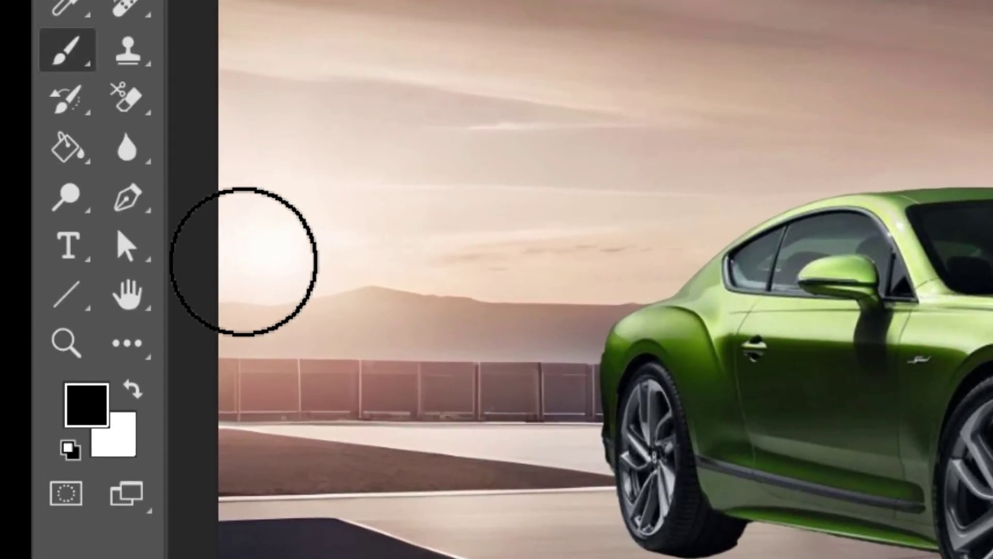
pyautogui.click(138, 394)
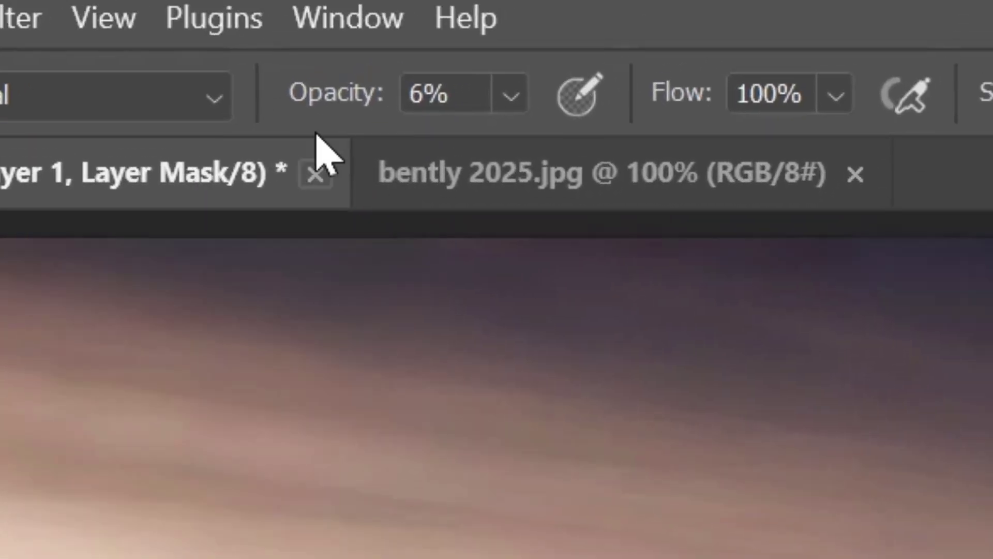
pyautogui.moveTo(333, 95); pyautogui.dragTo(382, 104)
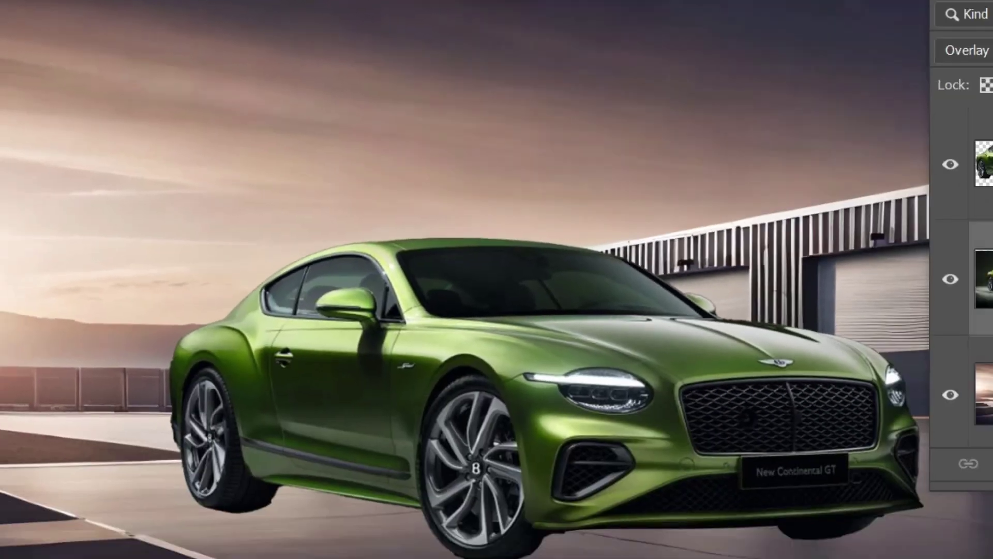
pyautogui.moveTo(722, 351)
pyautogui.mouseDown()
pyautogui.moveTo(403, 358)
pyautogui.moveTo(410, 351)
pyautogui.moveTo(266, 310)
pyautogui.moveTo(348, 328)
pyautogui.moveTo(390, 355)
pyautogui.moveTo(563, 377)
pyautogui.moveTo(473, 377)
pyautogui.moveTo(790, 378)
pyautogui.moveTo(652, 366)
pyautogui.mouseUp()
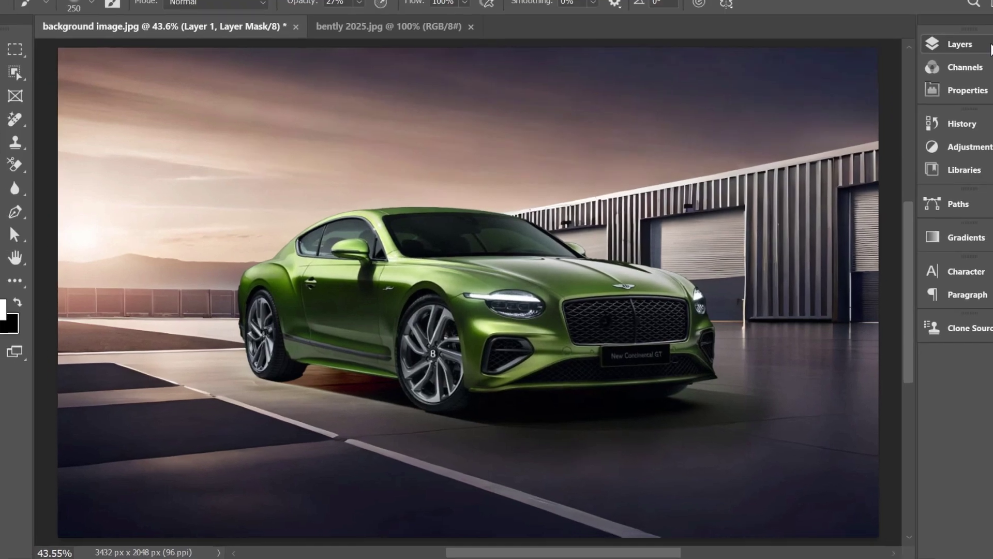
pyautogui.click(989, 45)
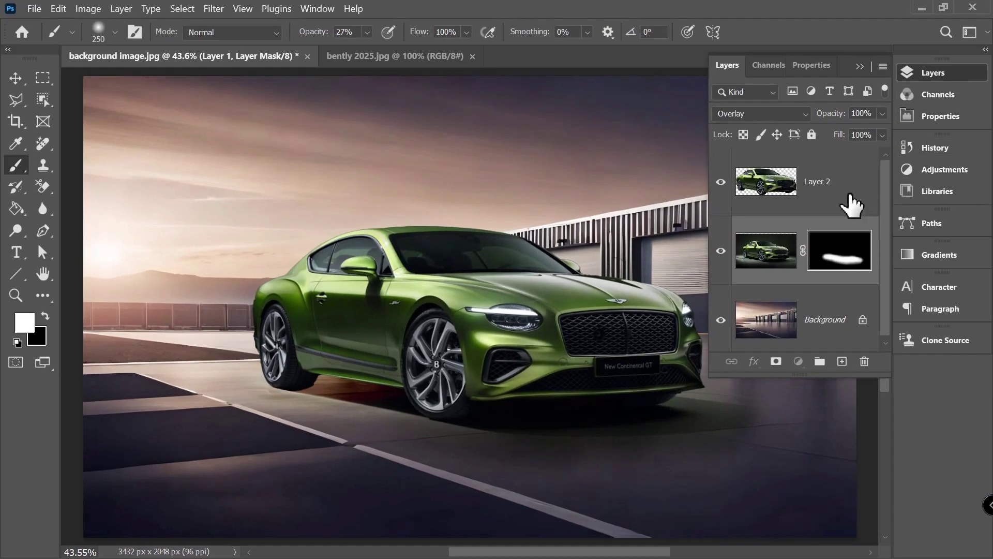
pyautogui.click(850, 196)
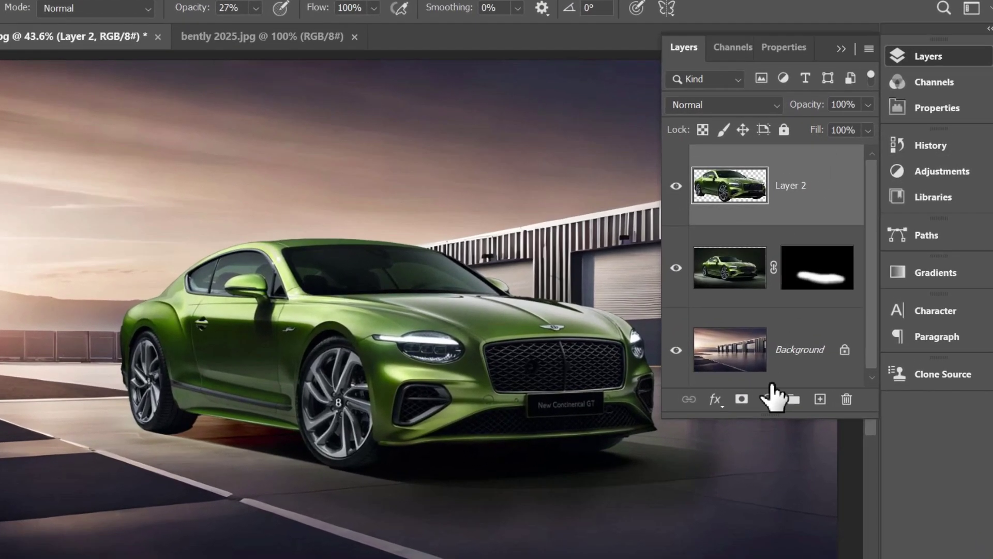
# Step: Add a Curves adjustment clipped to Layer 2, setting black and white points with the eyedroppers
pyautogui.click(798, 361)
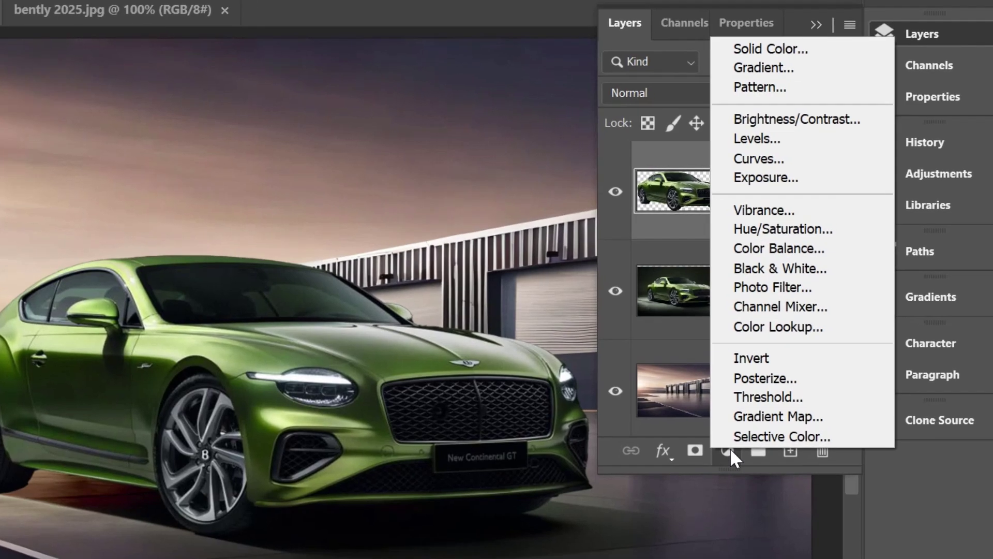
pyautogui.click(820, 165)
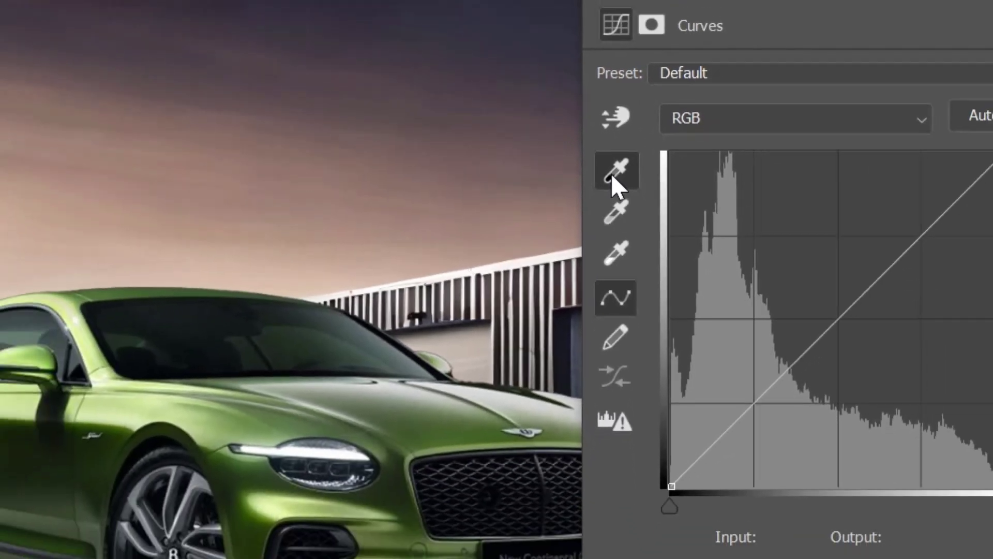
pyautogui.click(520, 190)
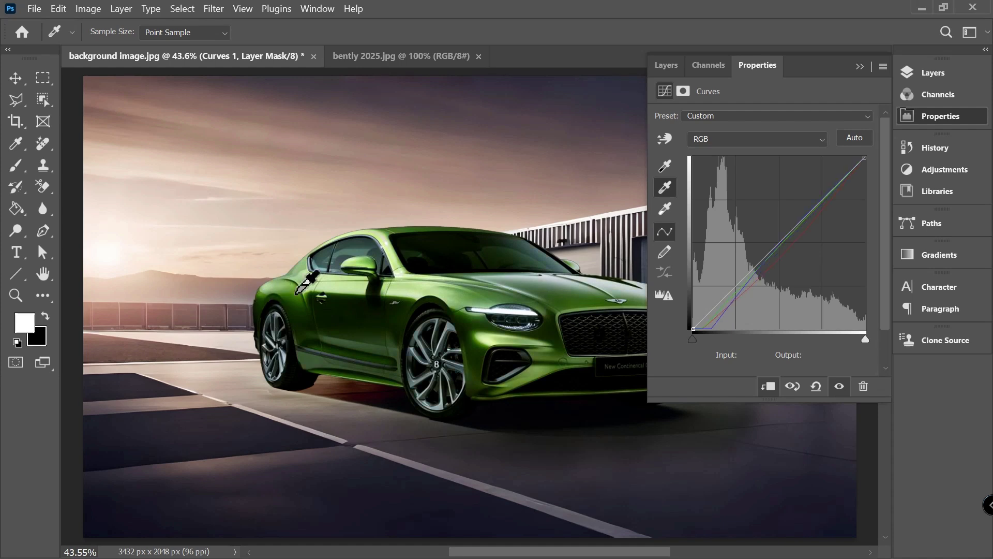
pyautogui.click(667, 209)
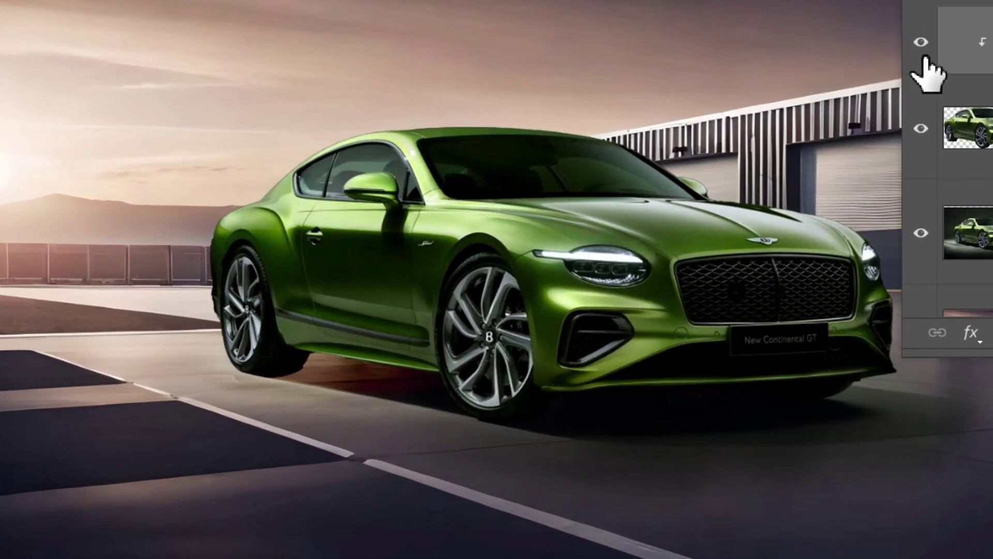
pyautogui.click(921, 42)
pyautogui.click(922, 42)
pyautogui.click(922, 43)
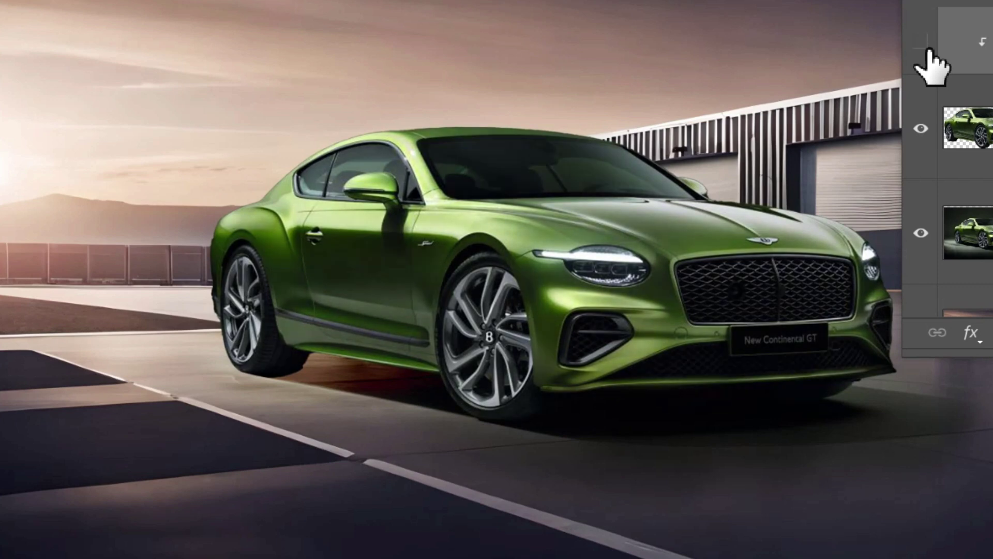
pyautogui.click(922, 42)
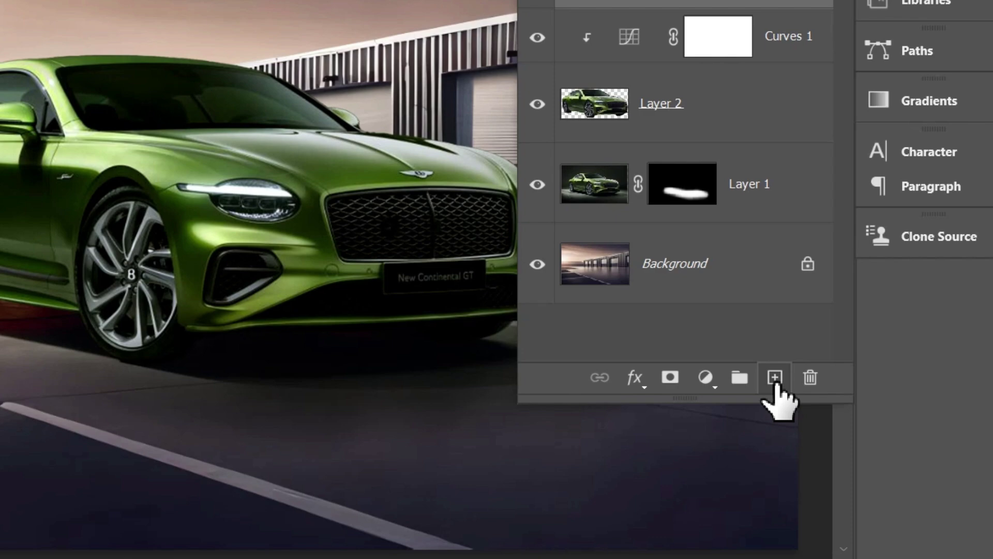
# Step: Add a clipped Screen-mode Layer 3 and paint a soft pink glow sampled from the sunset sky
pyautogui.click(775, 383)
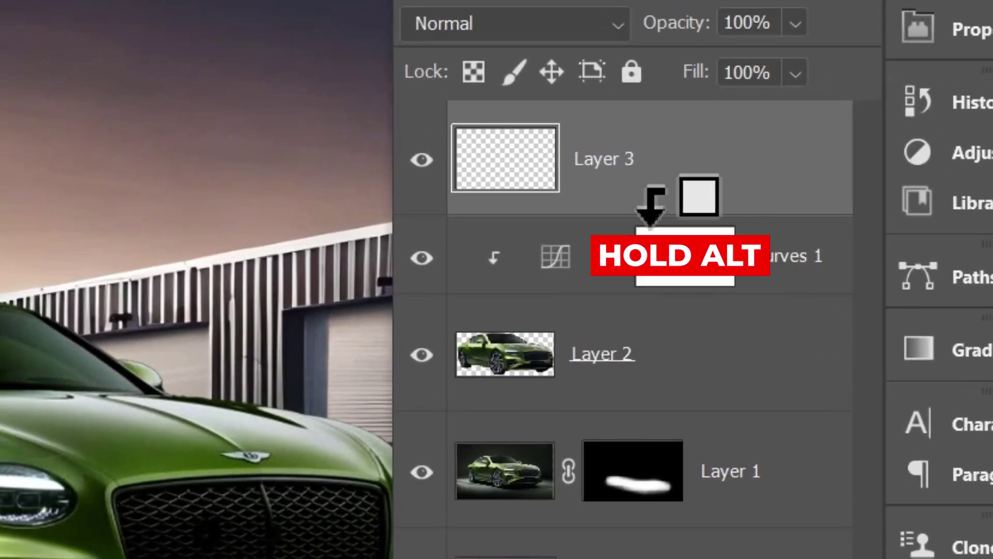
pyautogui.keyDown('alt'); pyautogui.click(632, 207); pyautogui.keyUp('alt')
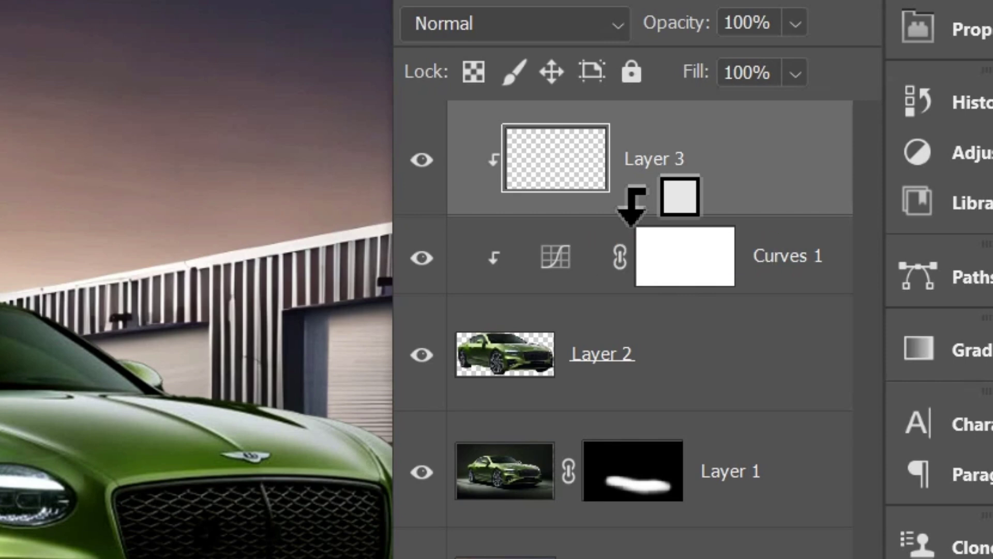
pyautogui.click(586, 26)
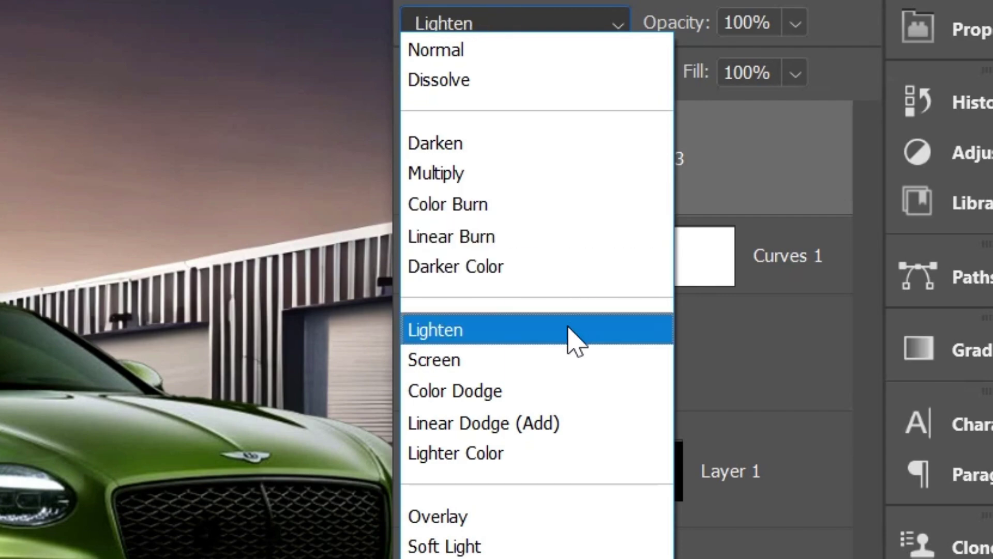
pyautogui.click(566, 372)
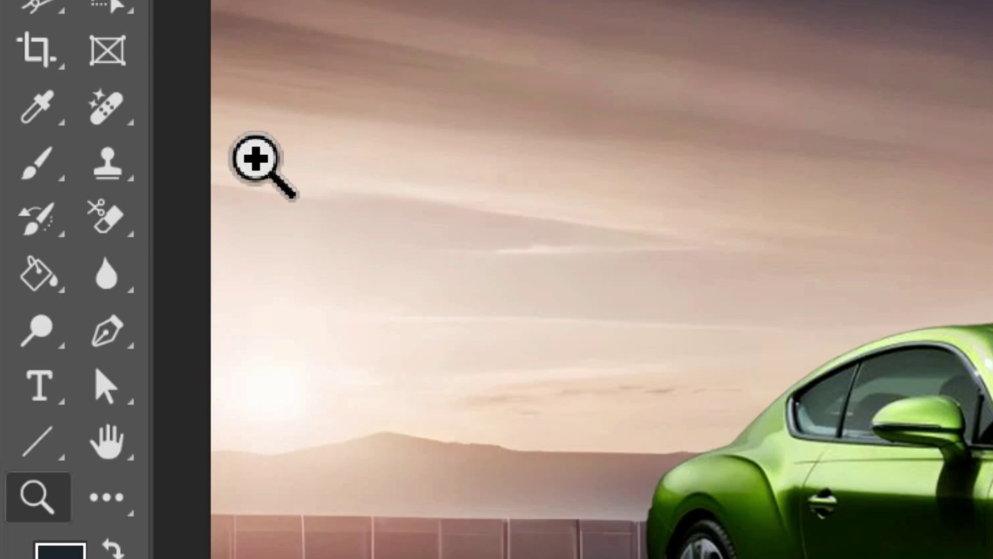
pyautogui.click(58, 175)
pyautogui.moveTo(308, 401)
pyautogui.mouseDown()
pyautogui.moveTo(287, 390)
pyautogui.moveTo(334, 367)
pyautogui.moveTo(367, 310)
pyautogui.moveTo(397, 288)
pyautogui.mouseUp()
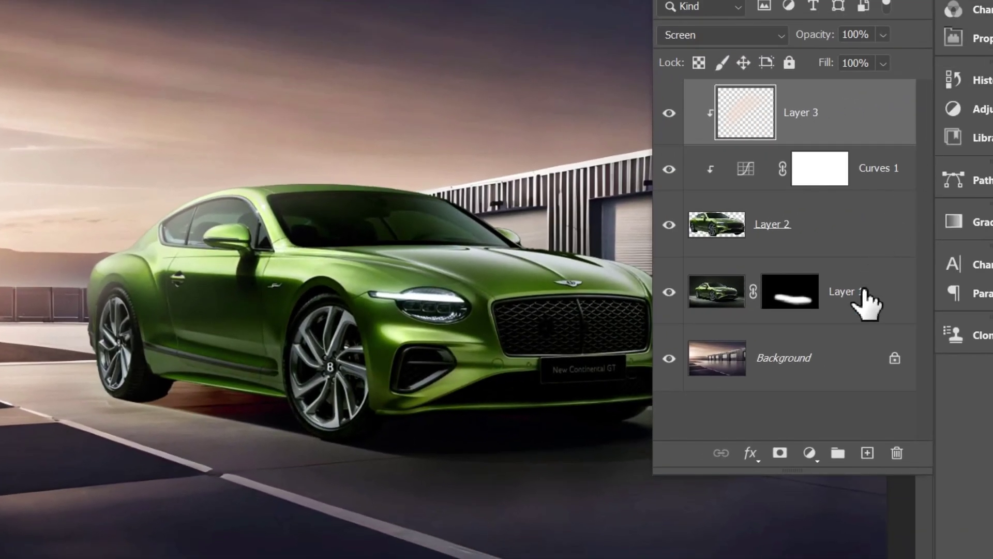
# Step: Add a new Layer 4 clipped to Layer 3 in Overlay blending mode
pyautogui.click(867, 453)
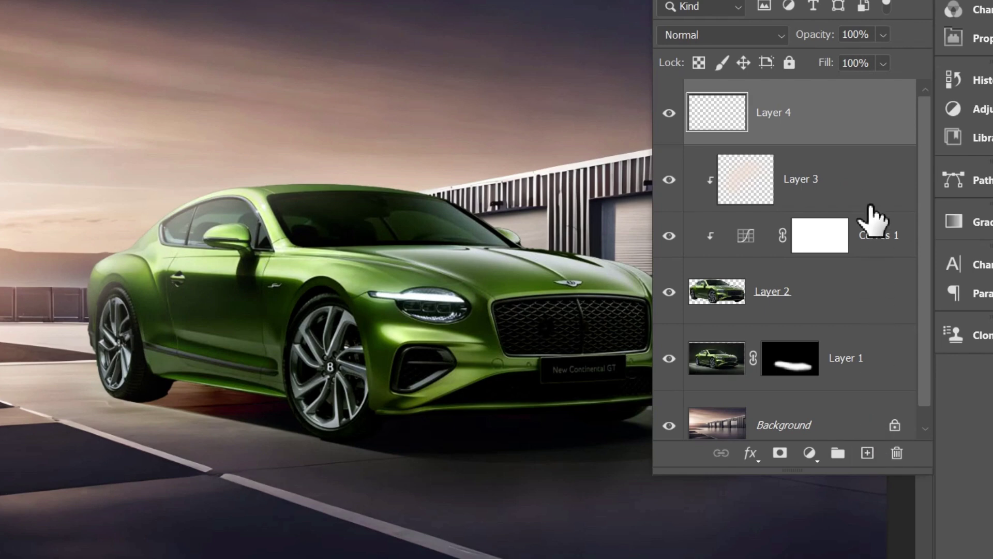
pyautogui.keyDown('alt'); pyautogui.click(861, 140); pyautogui.keyUp('alt')
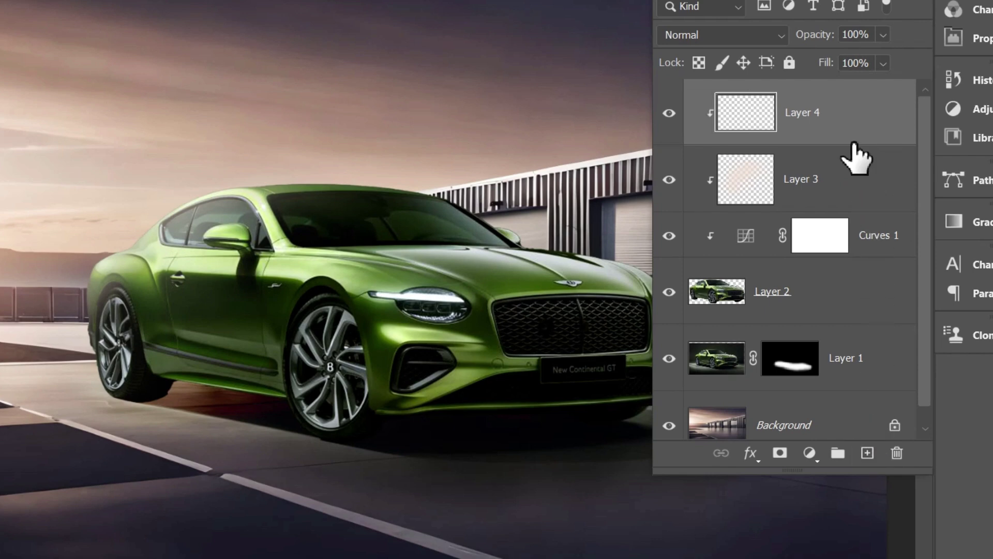
pyautogui.click(765, 41)
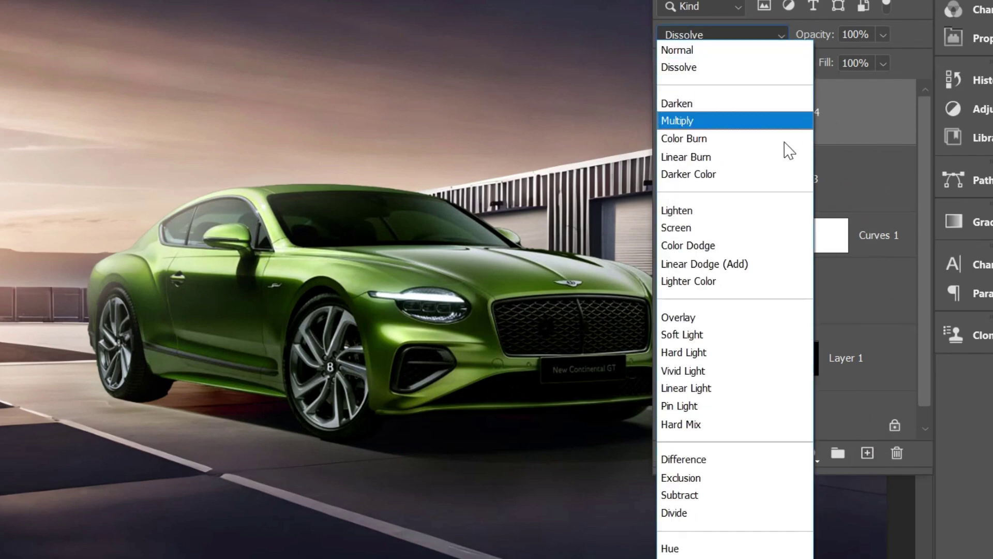
pyautogui.click(781, 318)
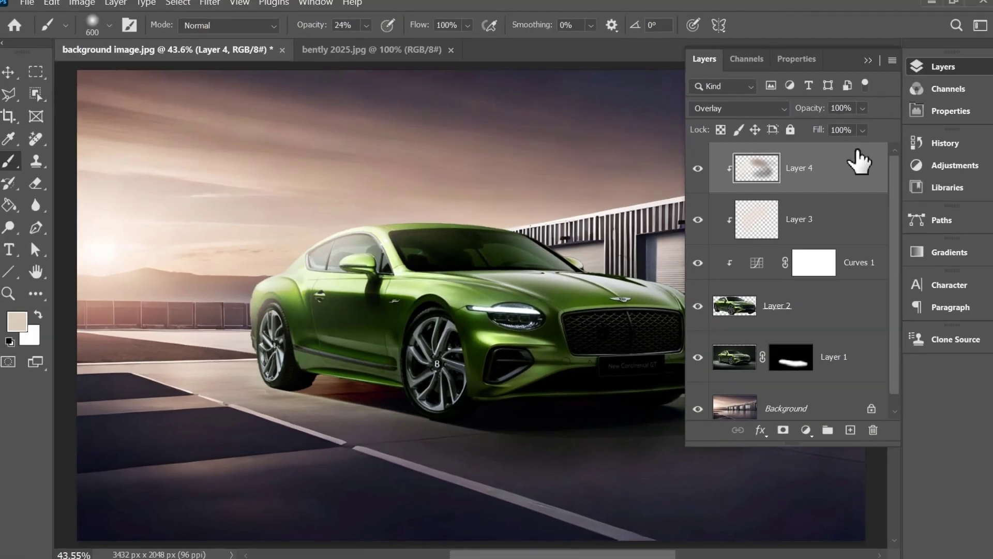
# Step: Lower Layer 3's glow fill to 61% after comparing it on and off
pyautogui.click(692, 222)
pyautogui.click(693, 223)
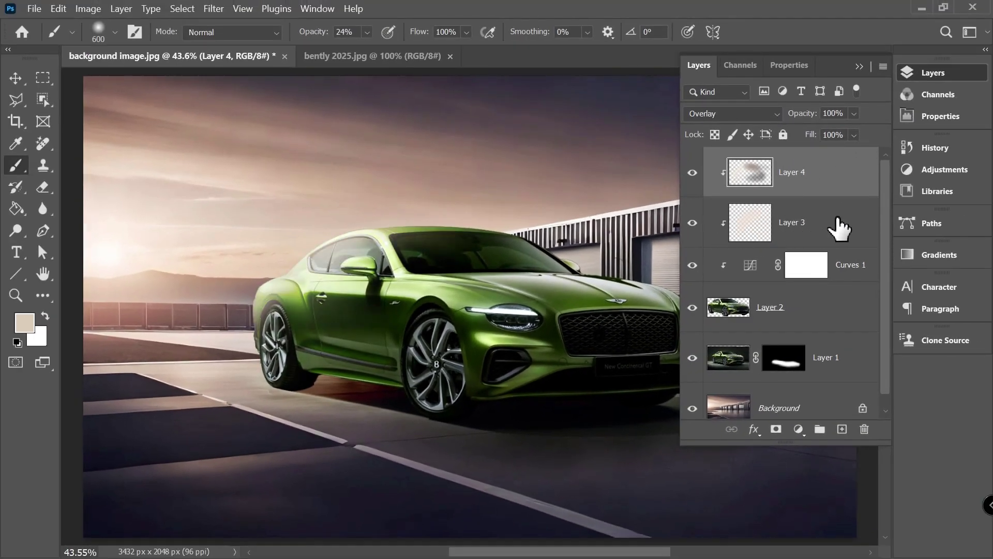
pyautogui.click(839, 228)
pyautogui.moveTo(812, 144); pyautogui.dragTo(788, 146)
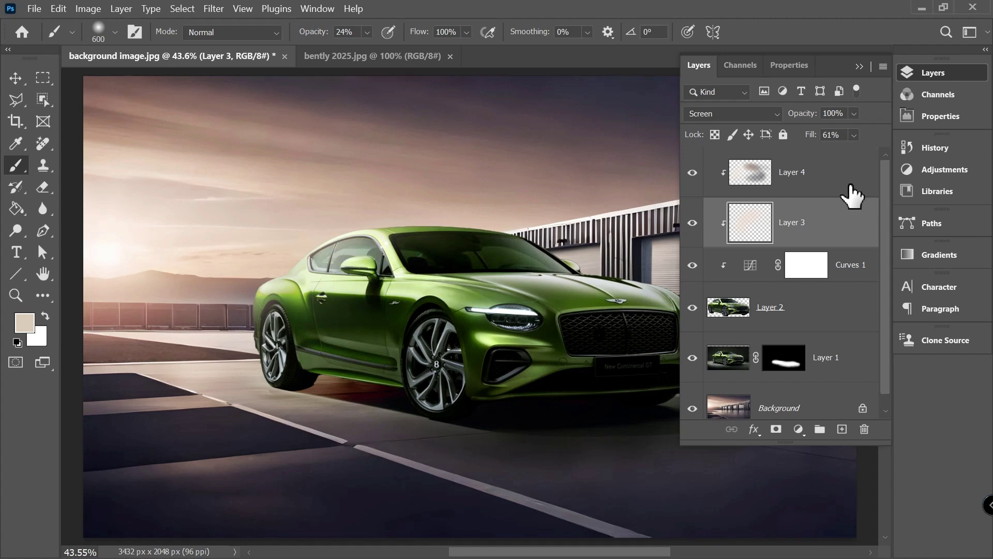
pyautogui.click(765, 309)
# Step: Start a Field Blur on the car layer, Layer 2
pyautogui.press('v')
pyautogui.scroll(5, 189, 278)
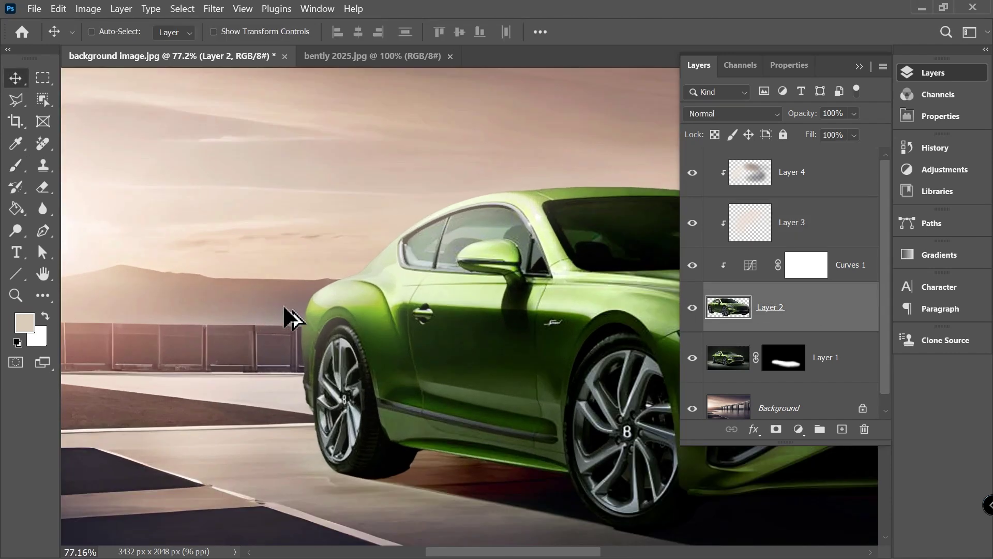
pyautogui.scroll(4, 289, 316)
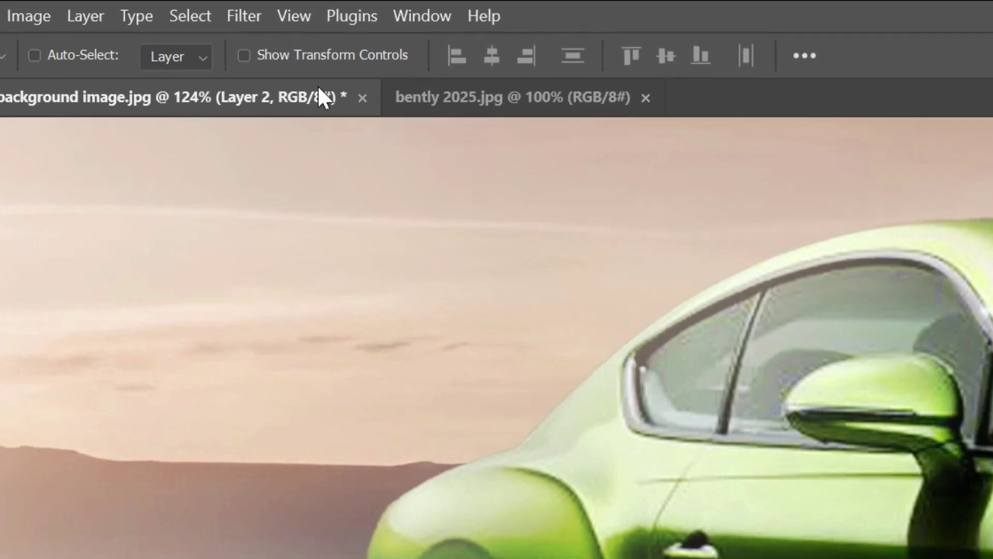
pyautogui.click(238, 15)
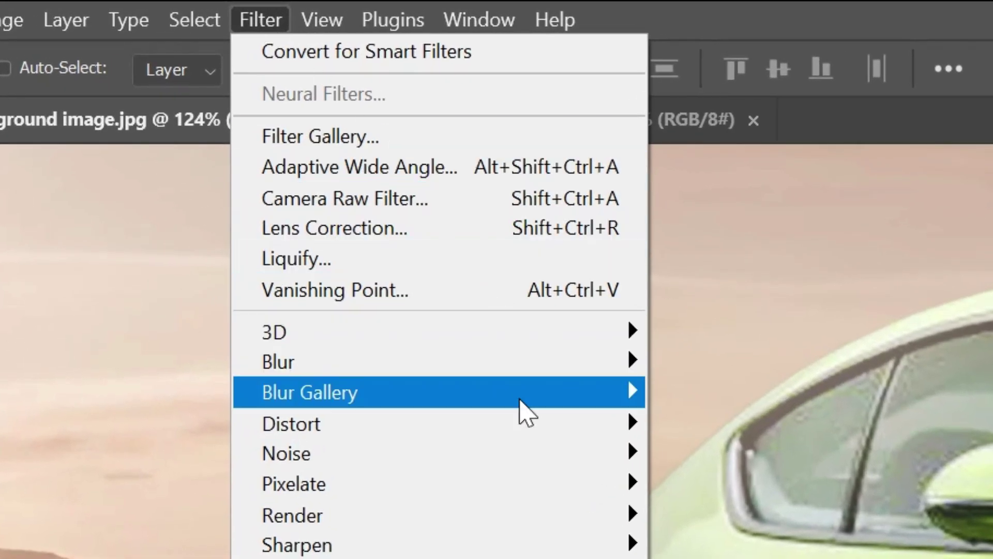
pyautogui.moveTo(526, 405)
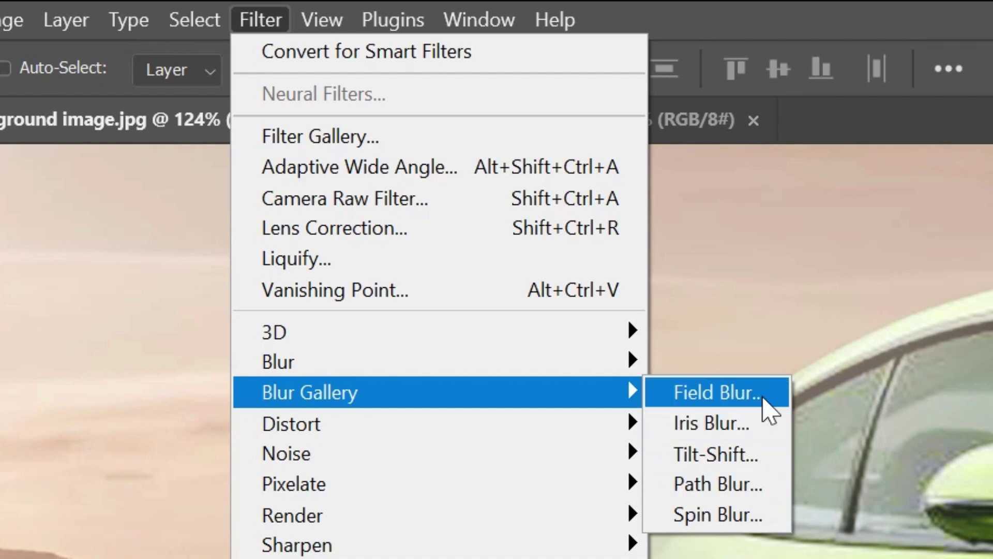
pyautogui.click(769, 394)
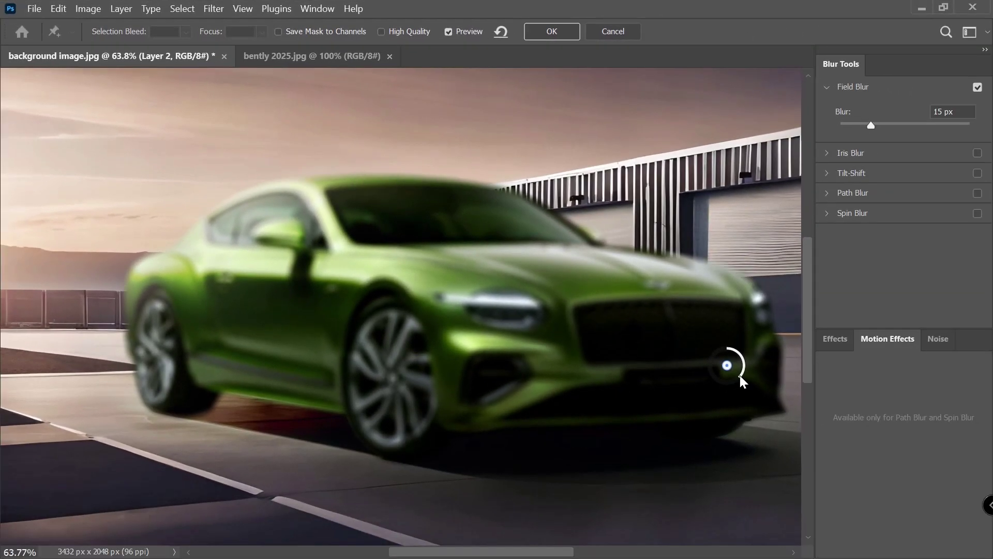
# Step: Set the first blur pin to 0 px and add a second pin at the car's rear
pyautogui.moveTo(876, 499); pyautogui.dragTo(831, 430)
pyautogui.moveTo(707, 324); pyautogui.dragTo(734, 318)
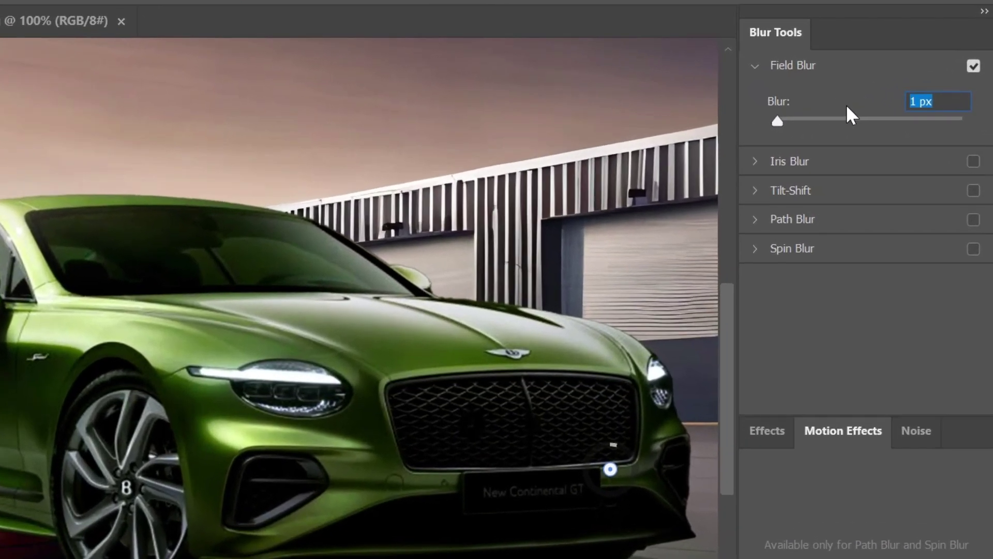
pyautogui.write('0')
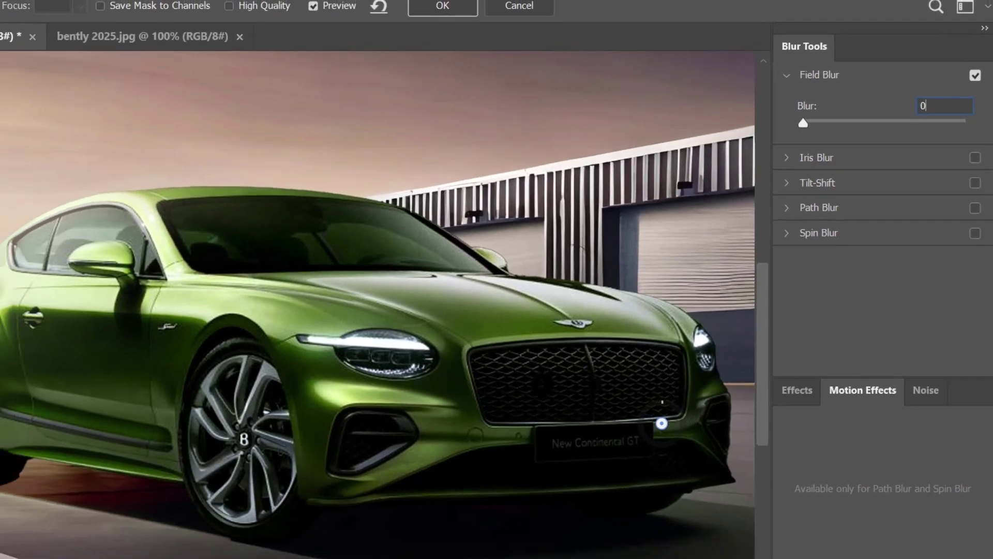
pyautogui.click(119, 259)
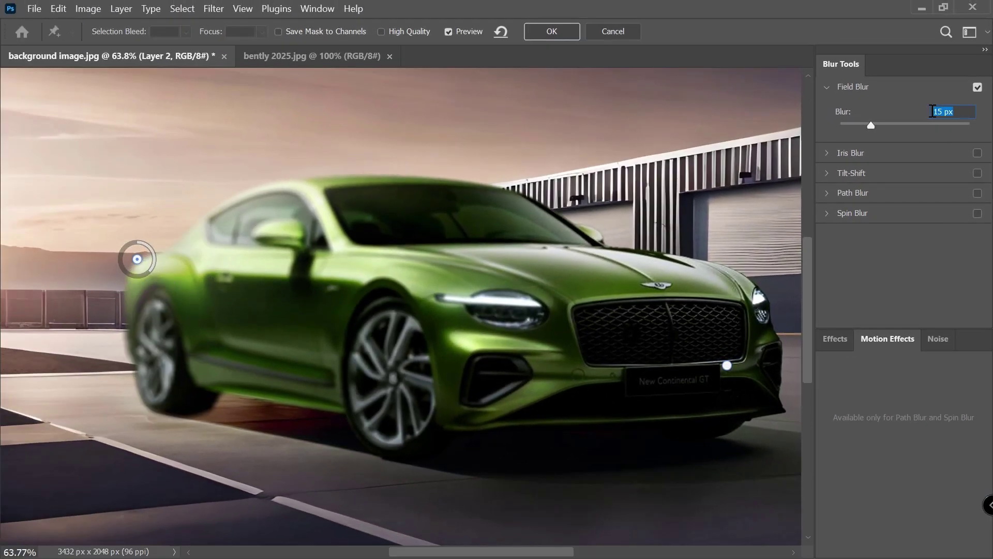
pyautogui.write('2')
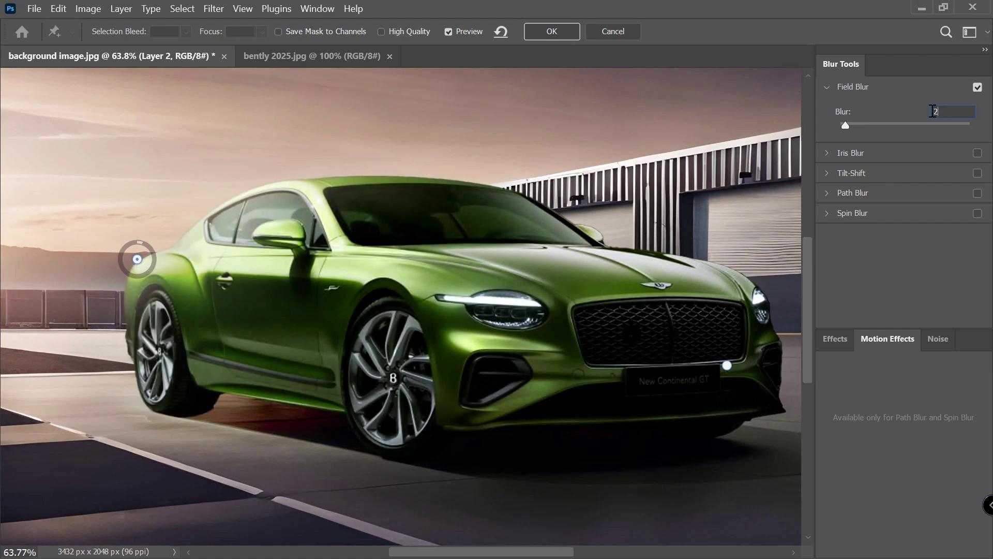
pyautogui.write('4')
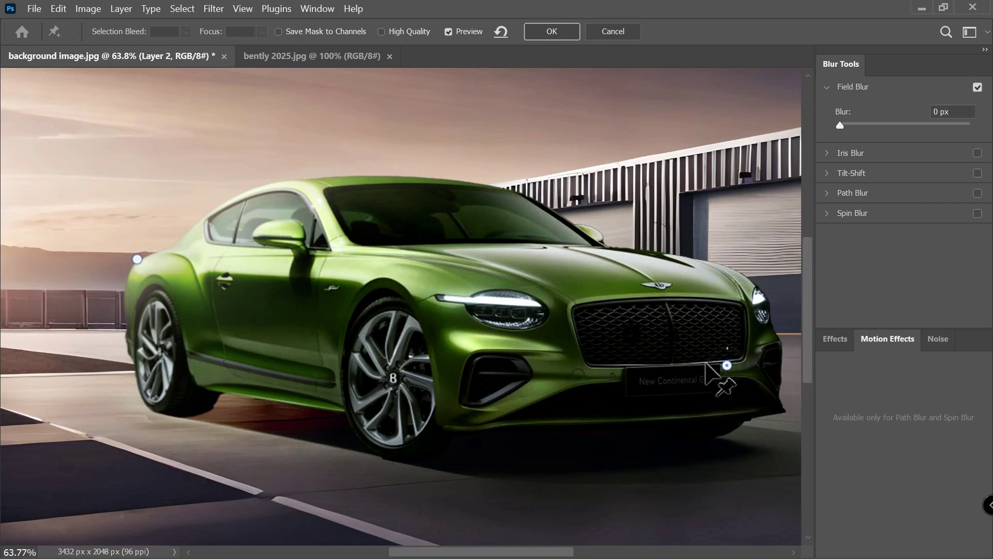
# Step: Add and position pins on the car door and front, setting the front pin to 0 px
pyautogui.click(272, 296)
pyautogui.moveTo(137, 260); pyautogui.dragTo(124, 235)
pyautogui.moveTo(272, 295); pyautogui.dragTo(296, 311)
pyautogui.click(730, 347)
pyautogui.write('0')
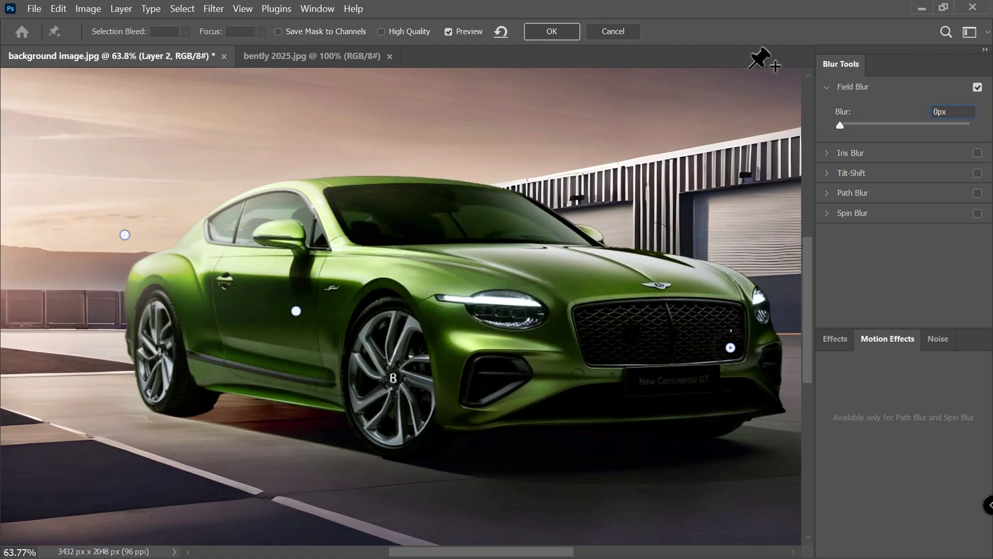
pyautogui.click(549, 30)
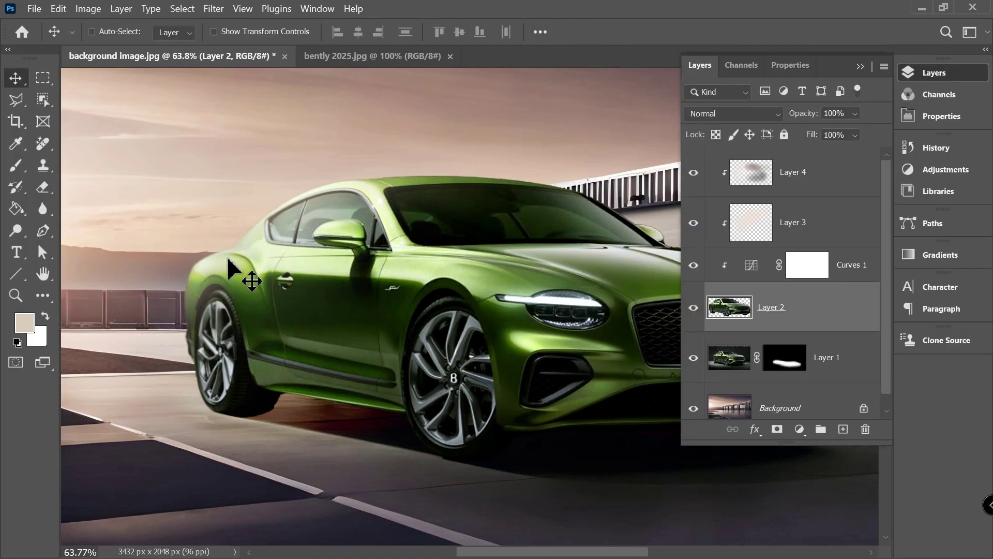
pyautogui.scroll(3, 155, 242)
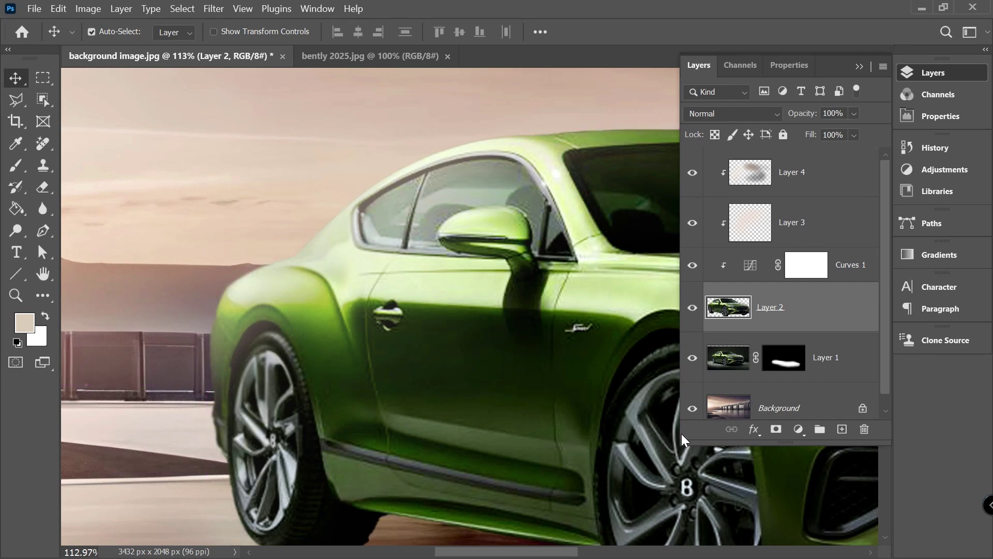
pyautogui.hotkey('ctrl', '0')
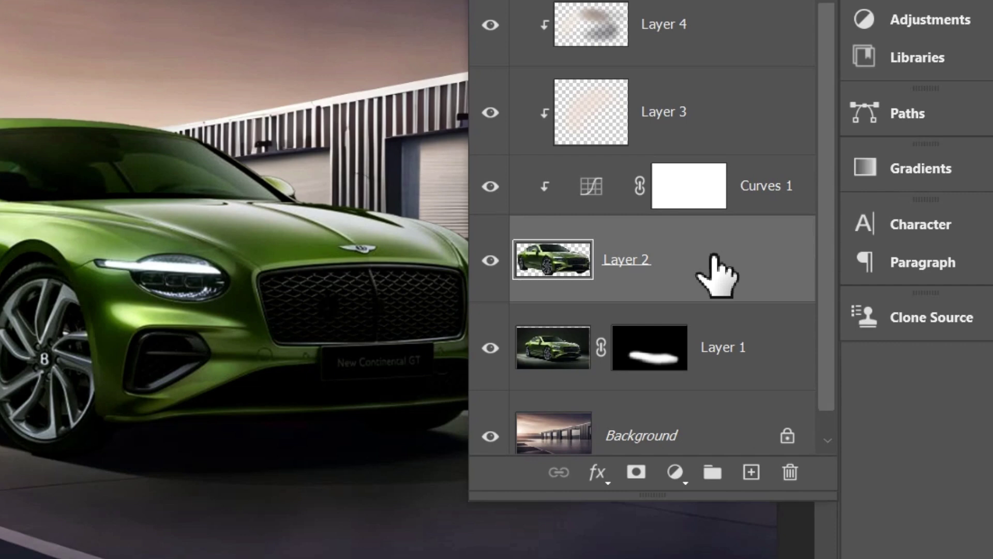
# Step: Load Layer 2's car selection and copy it from Layer 1 onto new Layer 5
pyautogui.keyDown('ctrl'); pyautogui.click(566, 264); pyautogui.keyUp('ctrl')
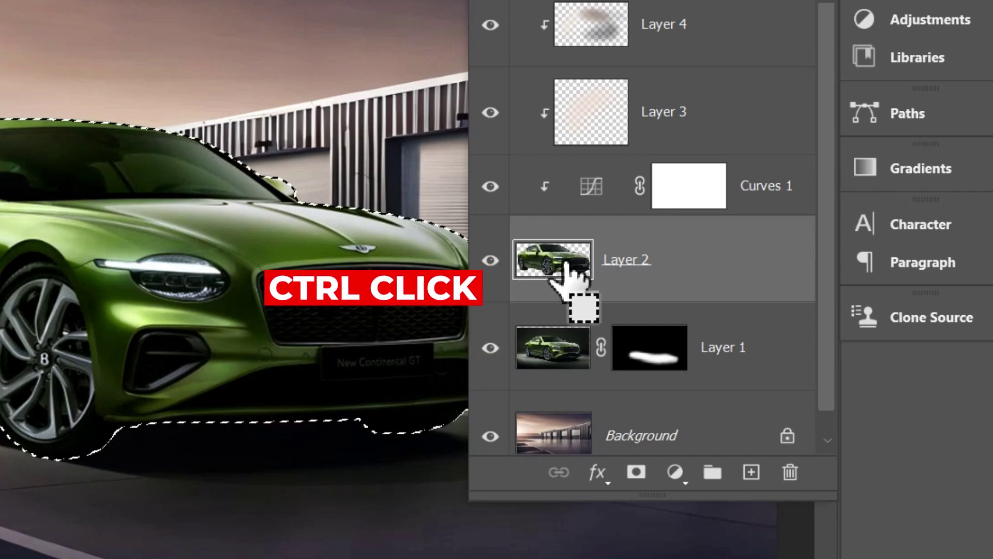
pyautogui.click(779, 347)
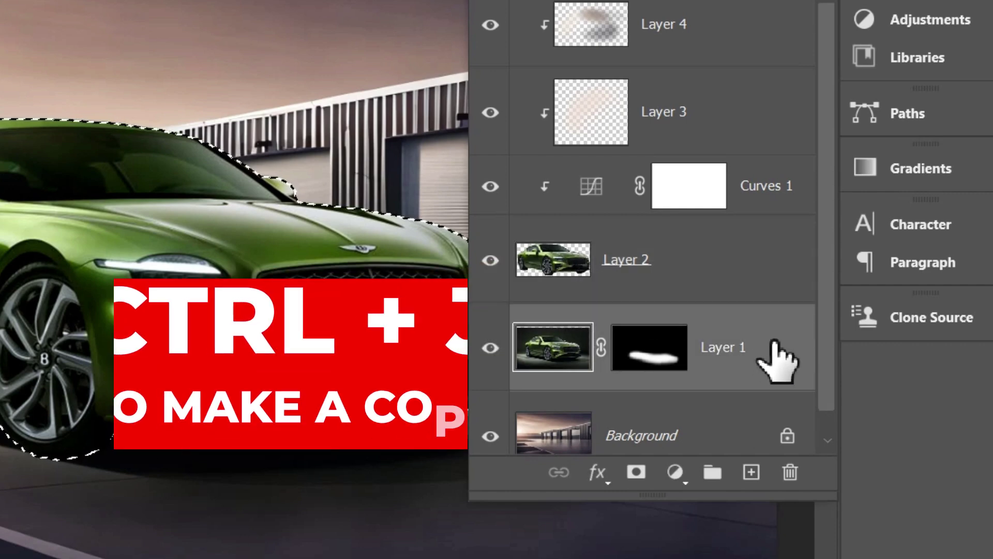
pyautogui.hotkey('ctrl', 'j')
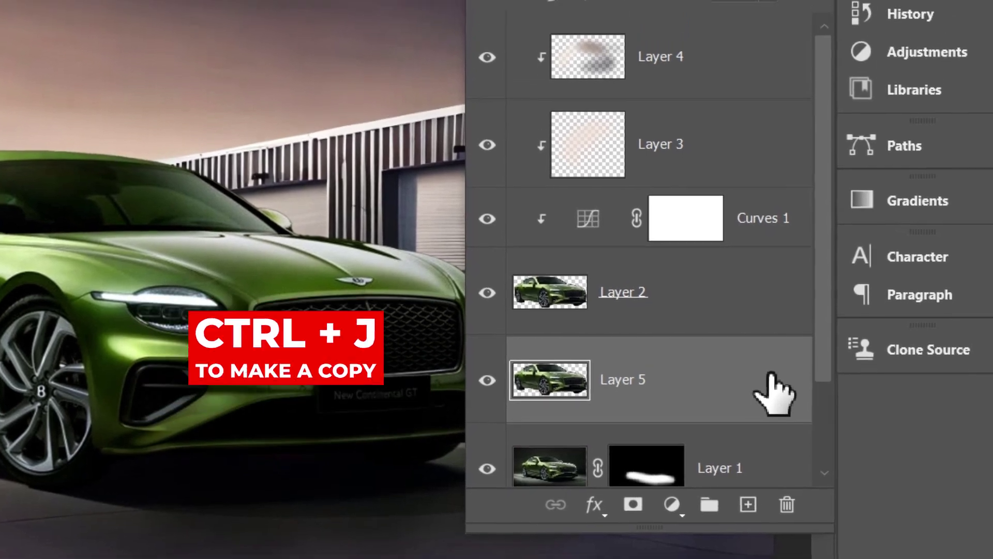
pyautogui.moveTo(779, 360); pyautogui.dragTo(736, 0)
# Step: Move Layer 5 to the top of the stack in Linear Dodge (Add) mode
pyautogui.moveTo(723, 114); pyautogui.dragTo(723, 103)
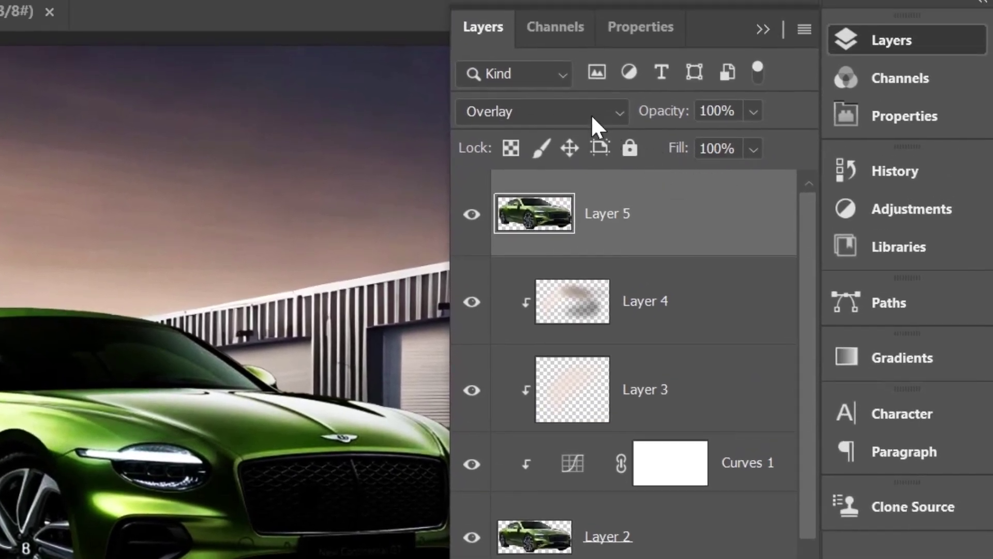
pyautogui.click(593, 116)
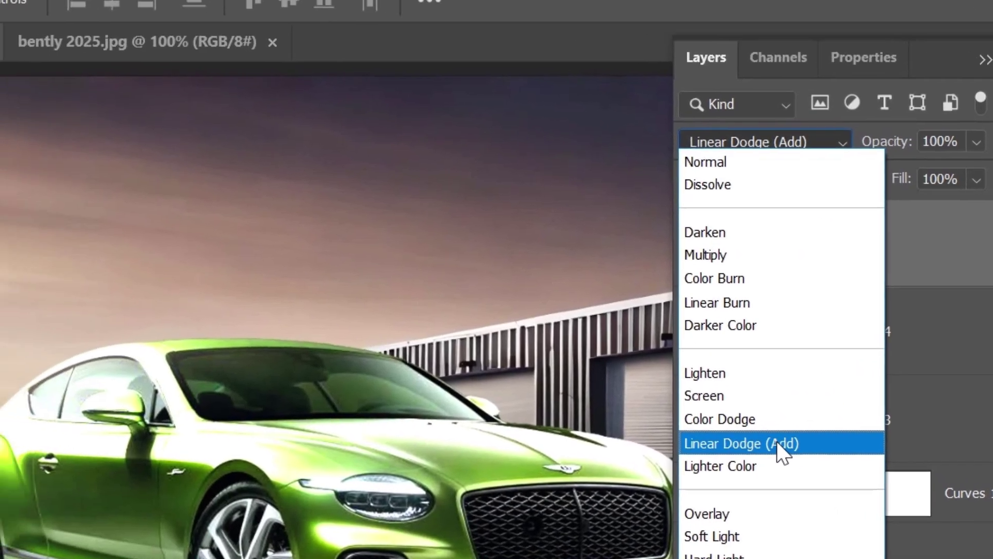
pyautogui.click(554, 413)
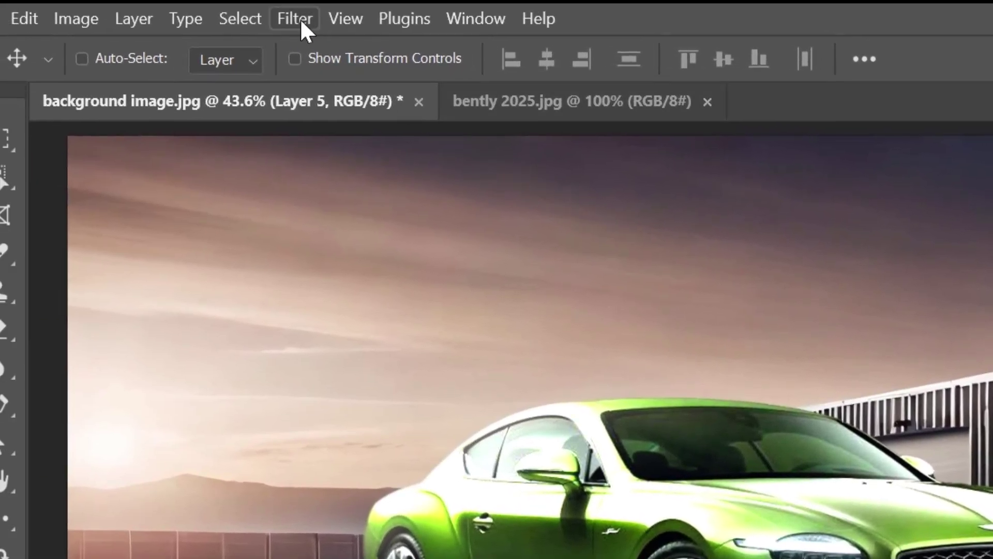
# Step: Apply a 29.1-pixel Gaussian Blur to Layer 5
pyautogui.click(200, 5)
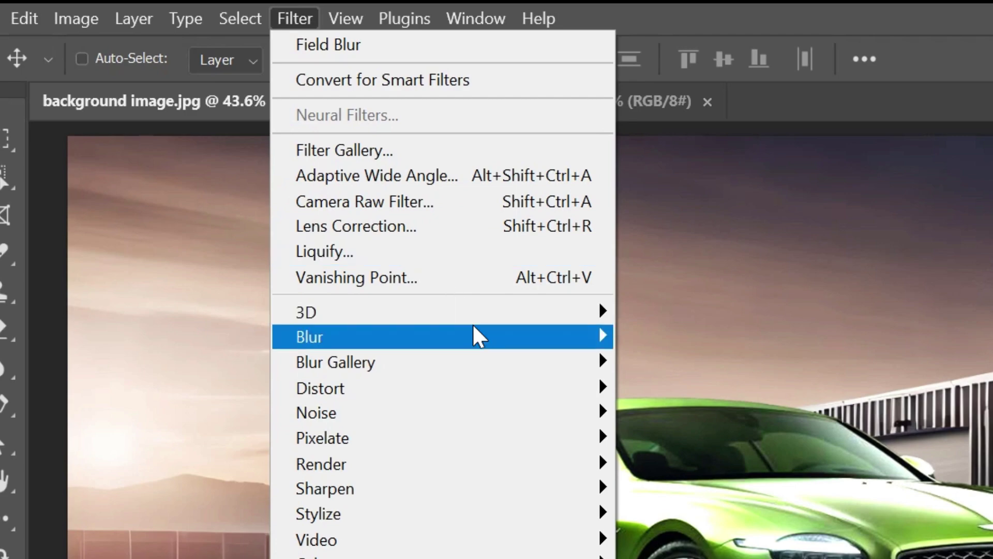
pyautogui.moveTo(558, 348)
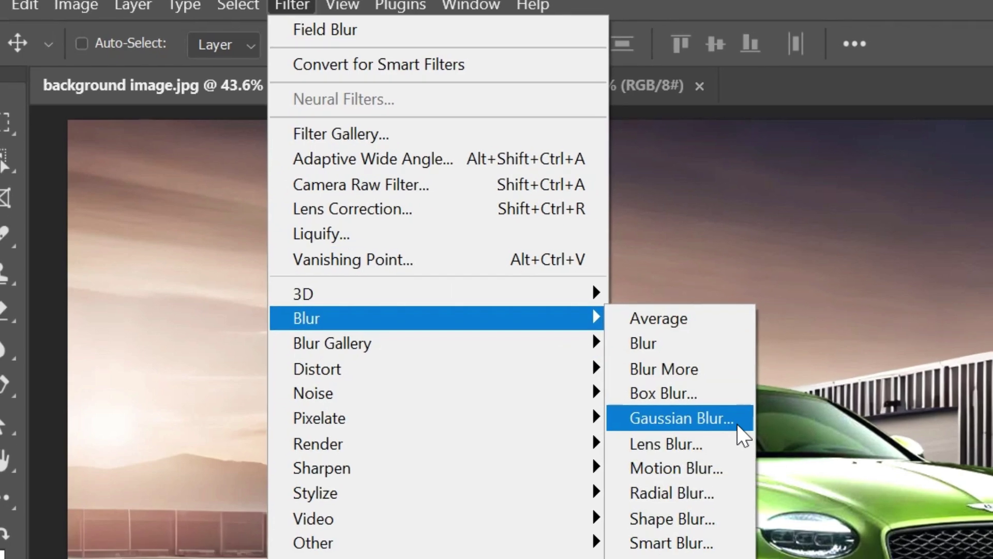
pyautogui.click(743, 438)
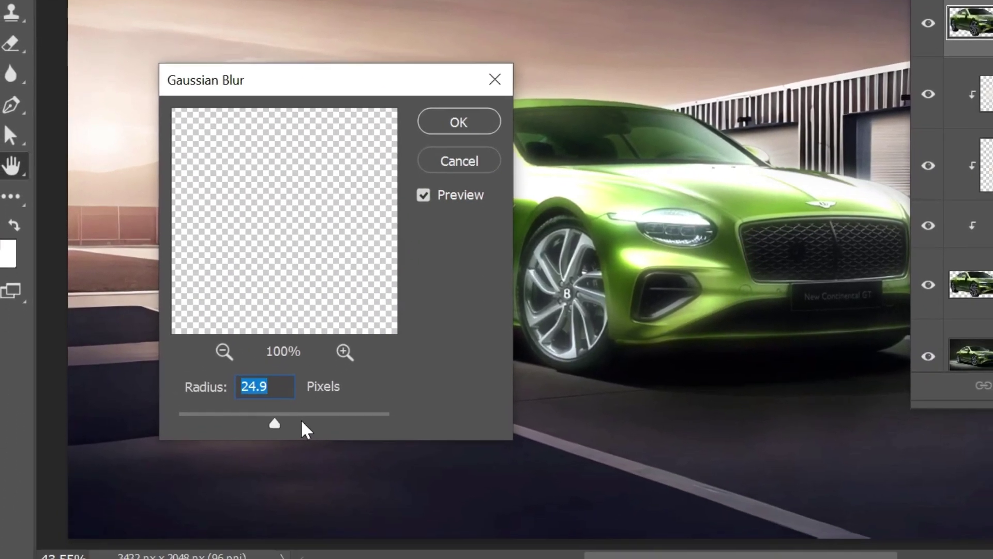
pyautogui.click(323, 549)
pyautogui.moveTo(305, 419); pyautogui.dragTo(277, 421)
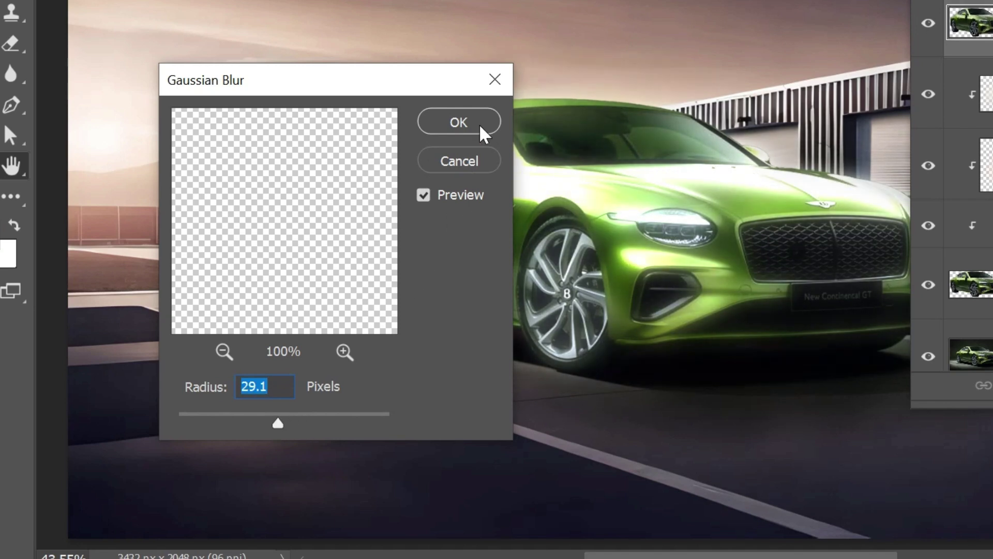
pyautogui.click(479, 123)
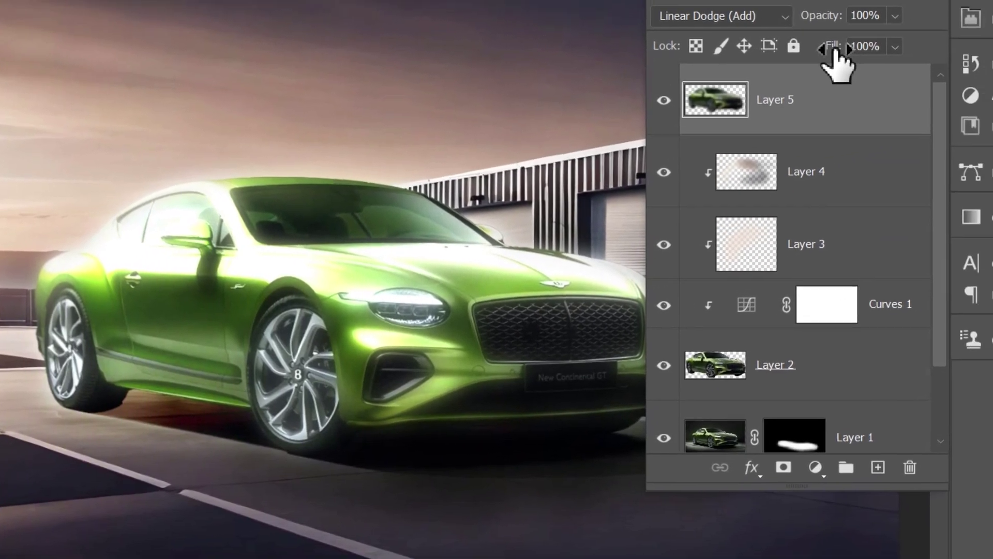
# Step: Lower Layer 5's fill to 37%, add a layer mask, and enlarge the brush
pyautogui.moveTo(834, 51); pyautogui.dragTo(760, 50)
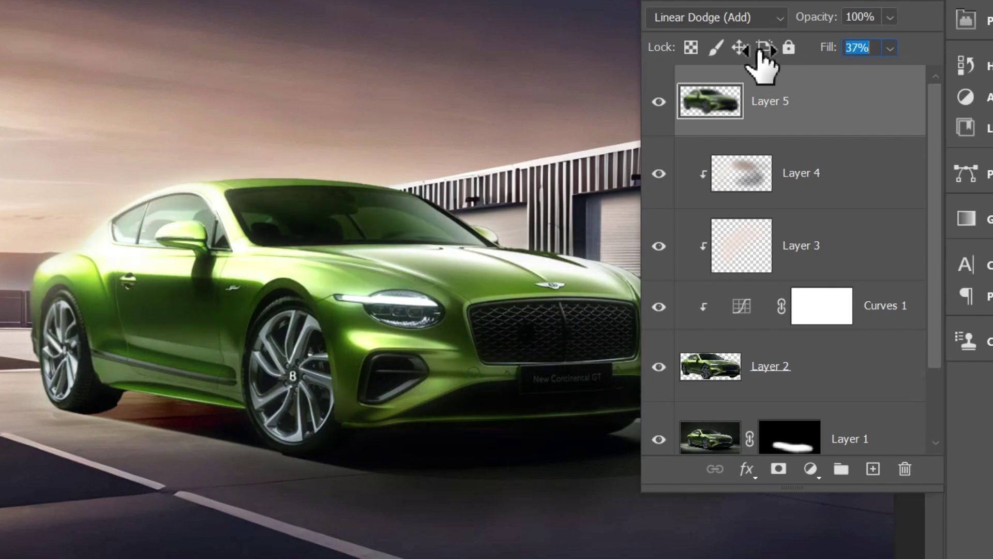
pyautogui.click(779, 469)
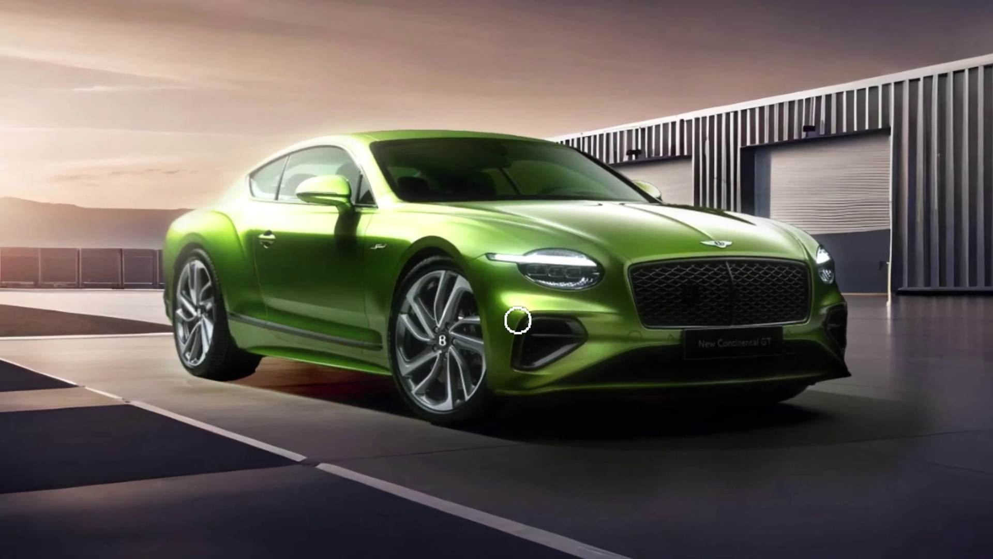
pyautogui.press(']')
pyautogui.press(']')
pyautogui.press(']')
pyautogui.press(']')
pyautogui.press(']')
pyautogui.press(']')
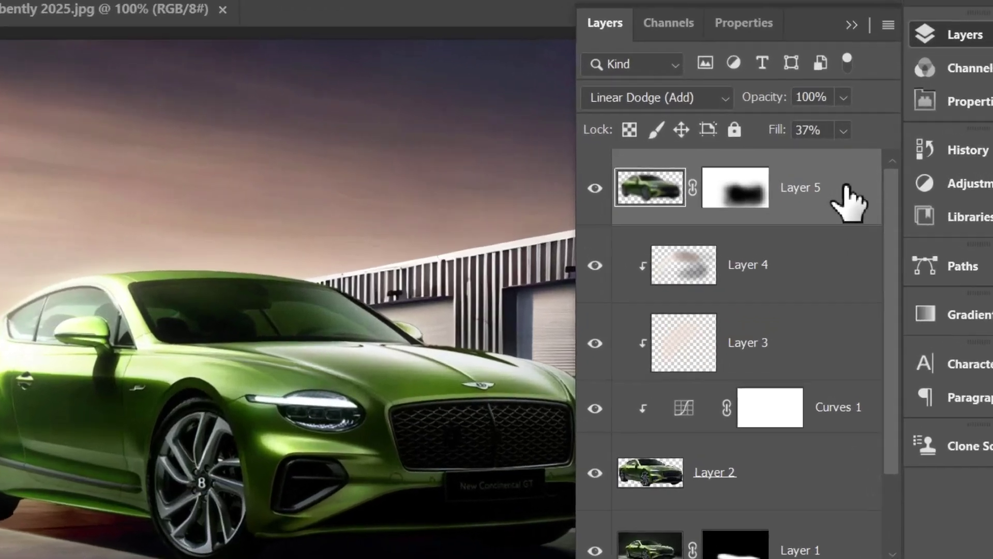
# Step: Stamp all visible layers into merged Layer 6 and set it to Screen mode
pyautogui.hotkey('ctrl', 'alt', 'shift', 'e')
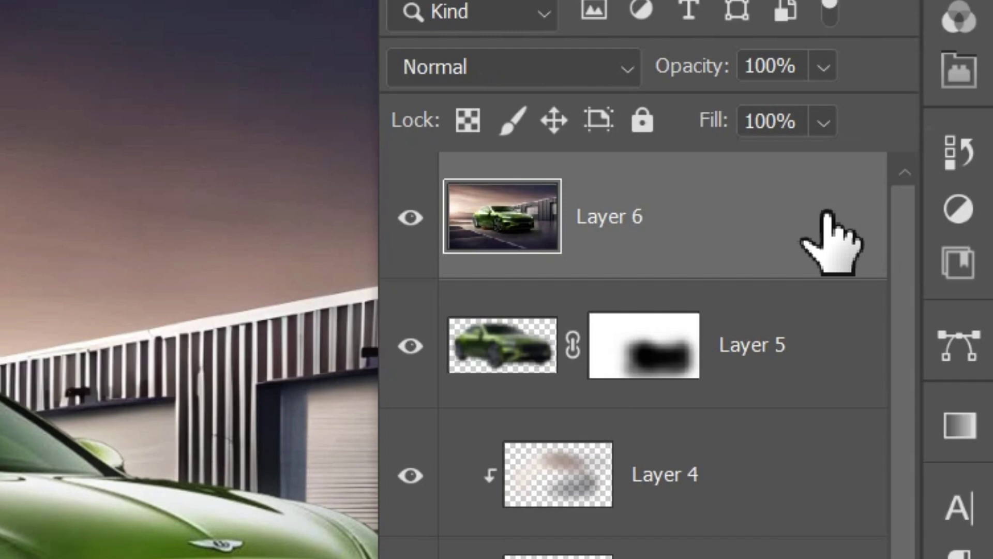
pyautogui.click(610, 73)
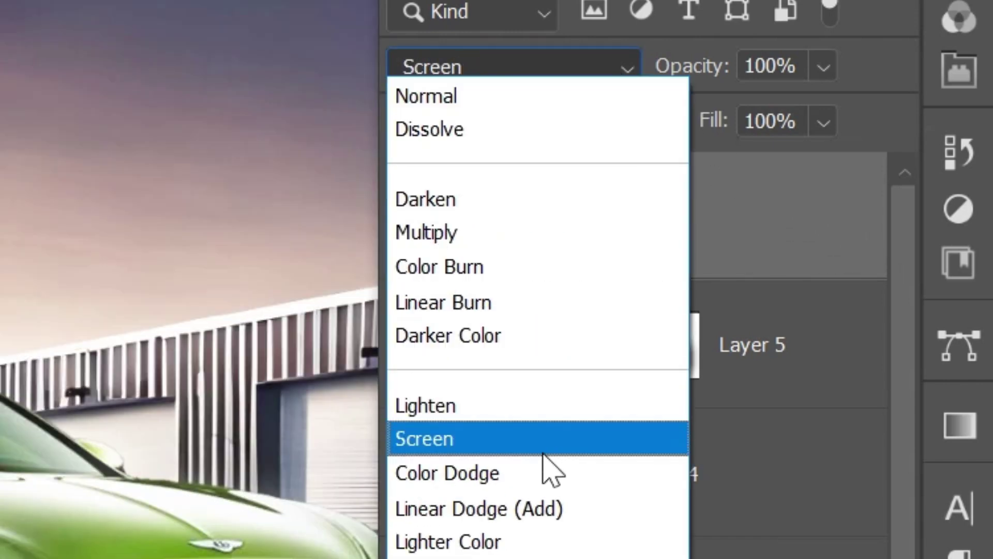
pyautogui.click(543, 454)
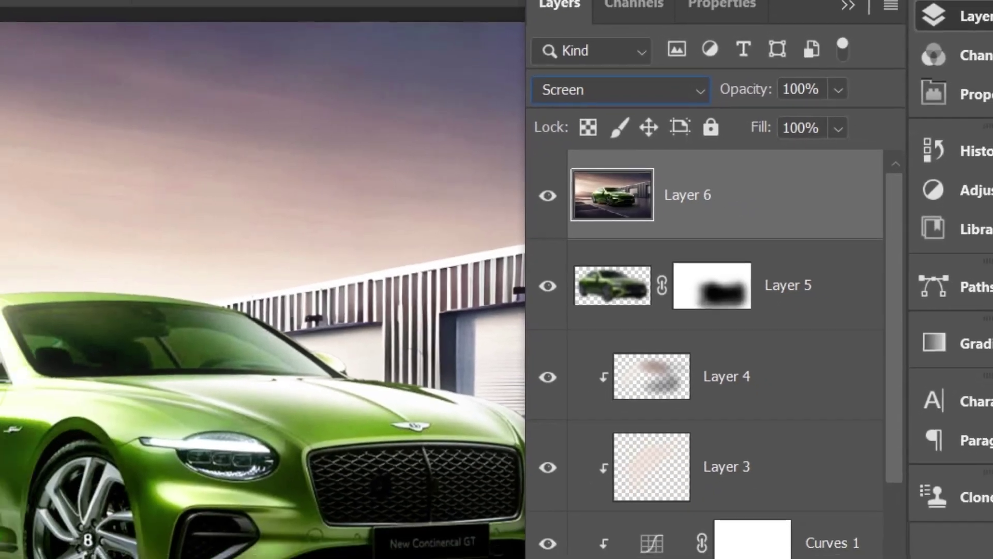
# Step: Blur Layer 6 with a 66.8-pixel Gaussian Blur and lower its fill to 18%
pyautogui.click(213, 9)
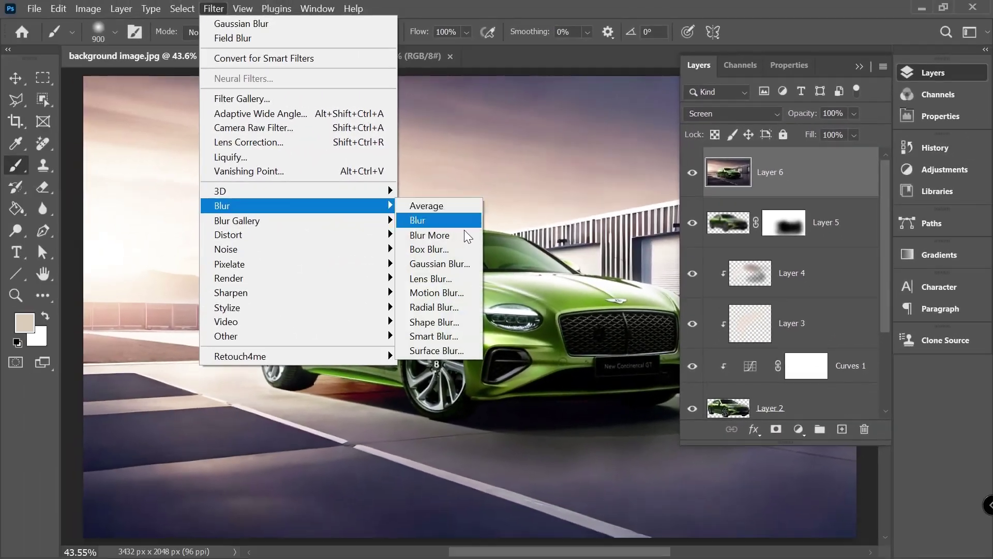
pyautogui.click(471, 267)
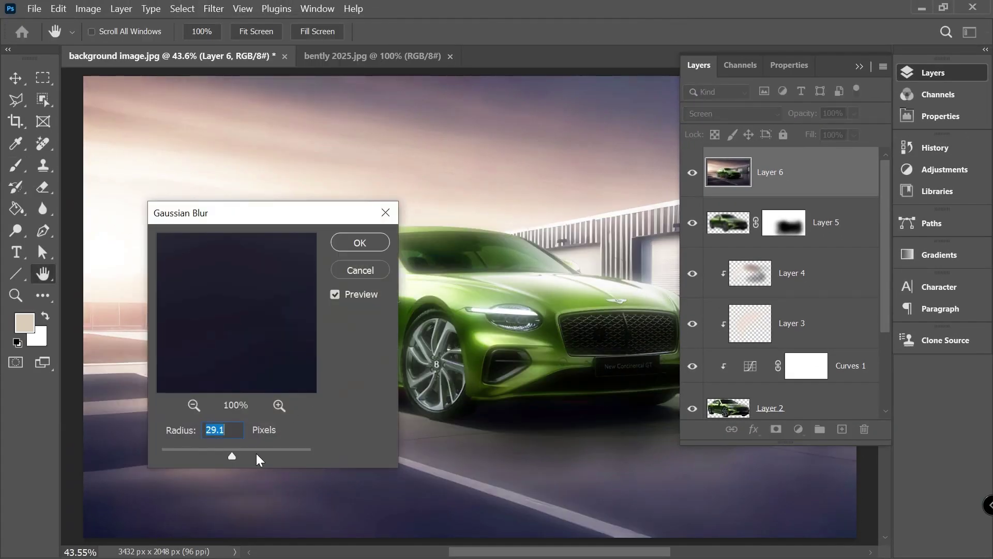
pyautogui.click(257, 454)
pyautogui.moveTo(259, 455); pyautogui.dragTo(248, 457)
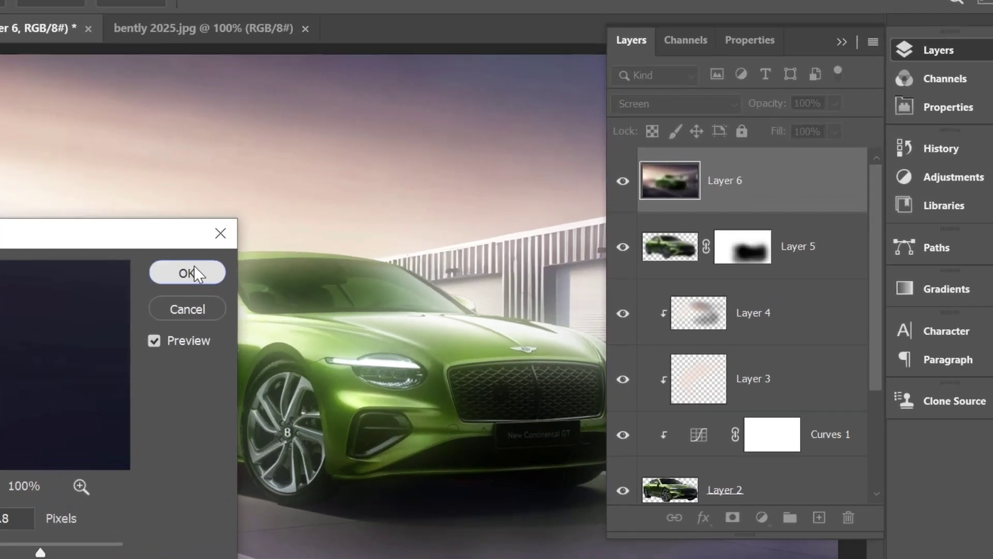
pyautogui.click(360, 242)
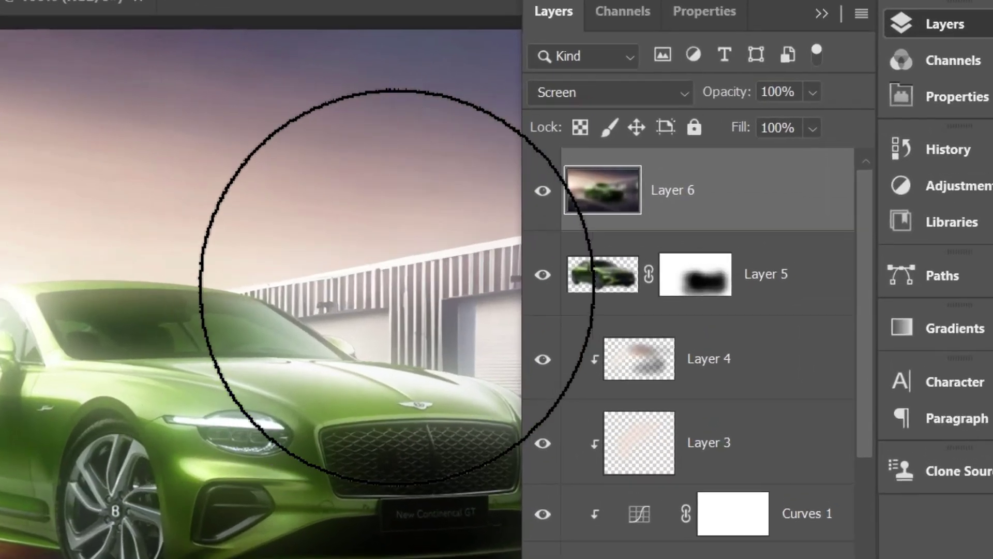
pyautogui.moveTo(731, 129); pyautogui.dragTo(625, 130)
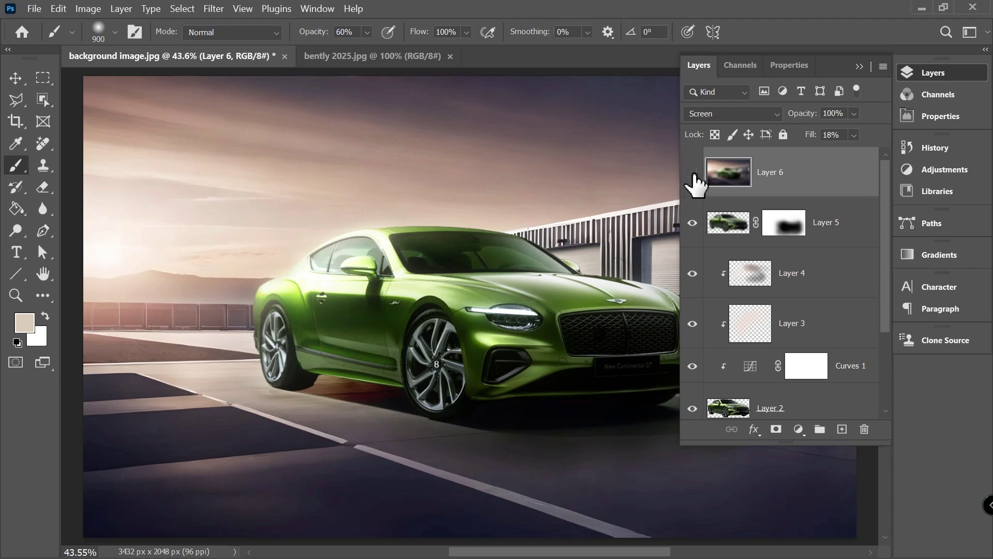
pyautogui.click(573, 187)
pyautogui.click(694, 173)
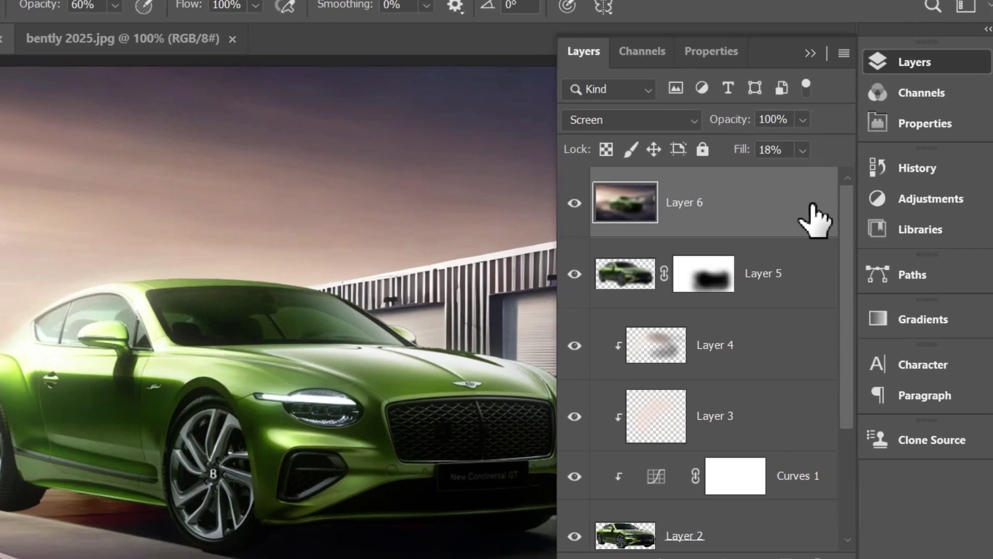
# Step: Stamp visible layers into merged Layer 7 and open the Camera Raw Filter on it
pyautogui.hotkey('ctrl', 'alt', 'shift', 'e')
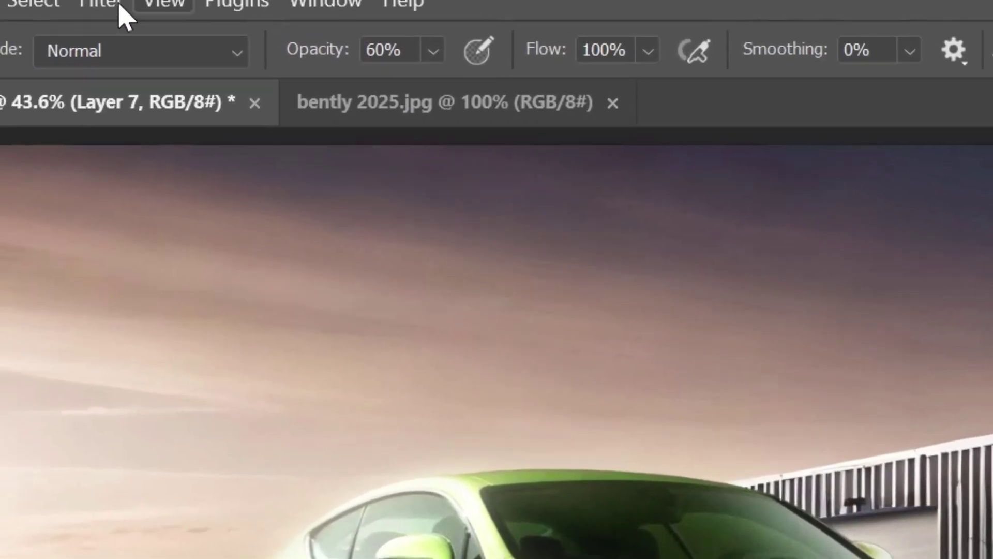
pyautogui.click(117, 7)
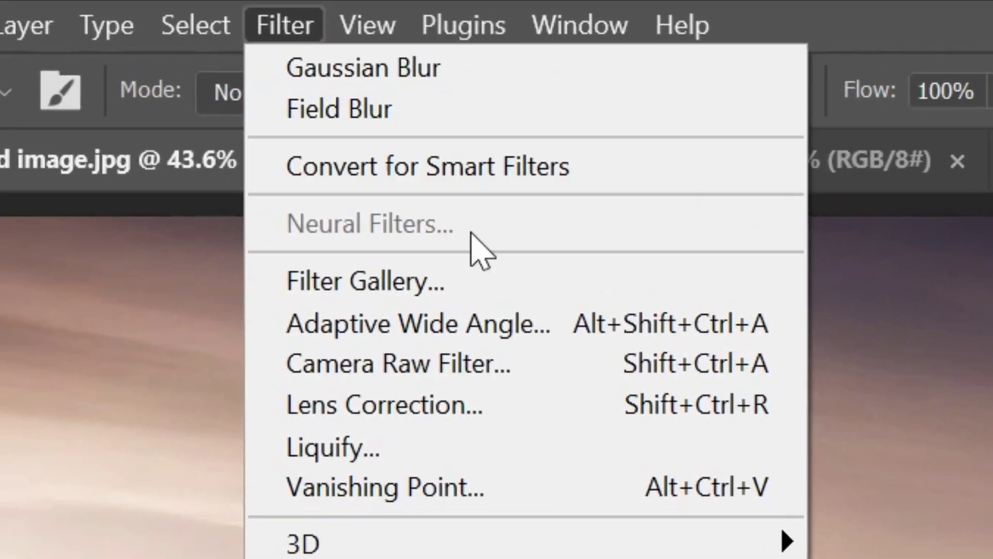
pyautogui.click(423, 312)
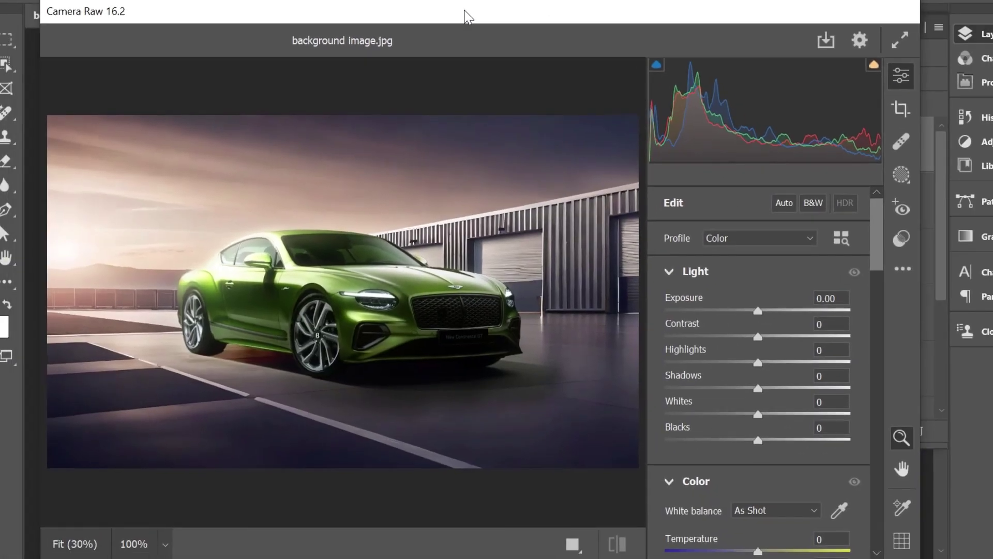
pyautogui.moveTo(467, 15); pyautogui.dragTo(520, 0)
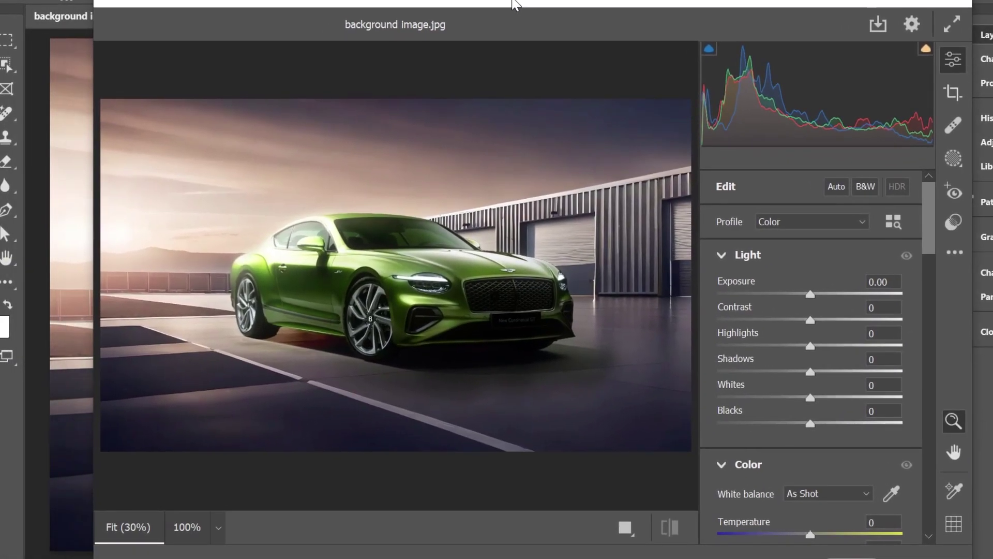
pyautogui.scroll(-10, 924, 289)
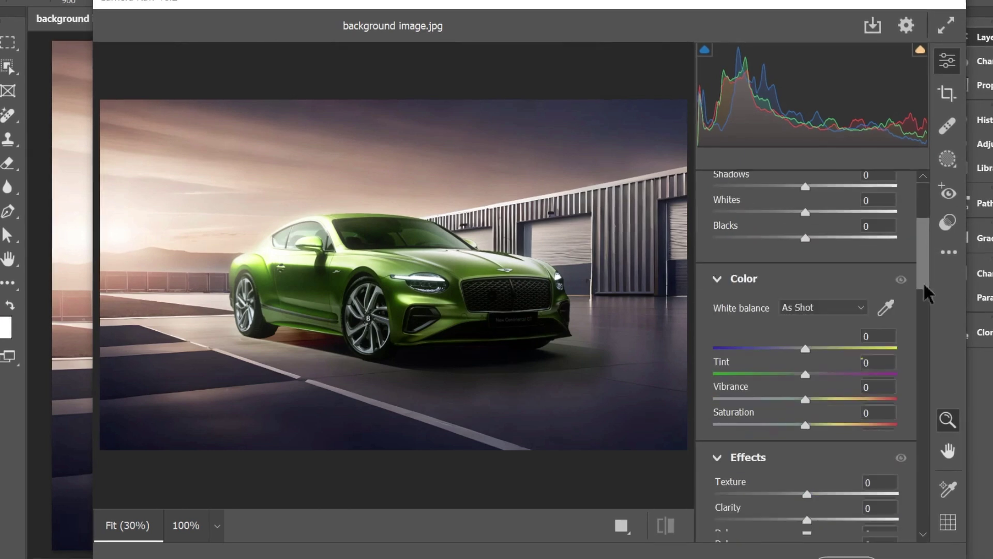
pyautogui.scroll(2, 920, 284)
# Step: Raise Clarity to +75, set Dehaze to -15, and add vibrance and a slight vignette
pyautogui.moveTo(807, 314); pyautogui.dragTo(849, 317)
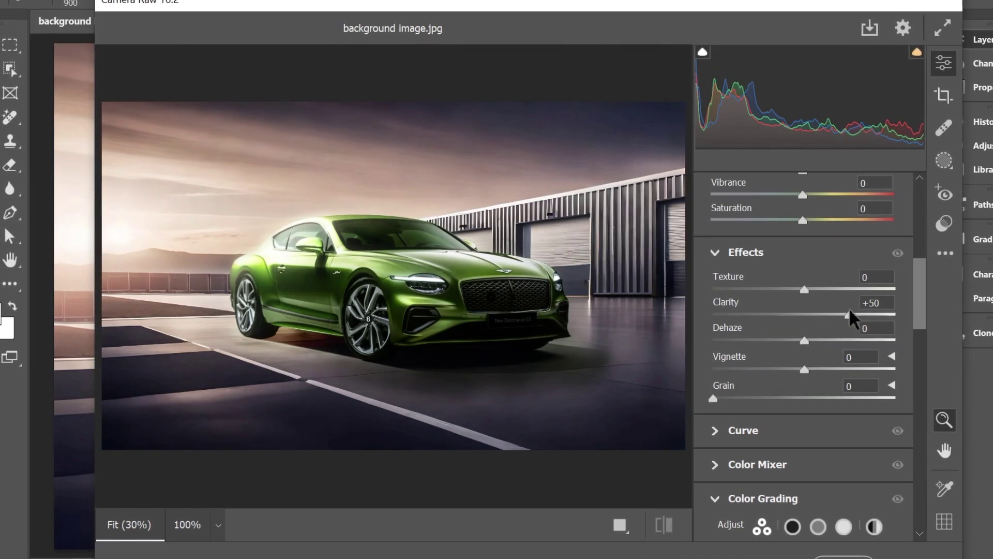
pyautogui.moveTo(805, 340); pyautogui.dragTo(794, 370)
pyautogui.moveTo(800, 196); pyautogui.dragTo(812, 199)
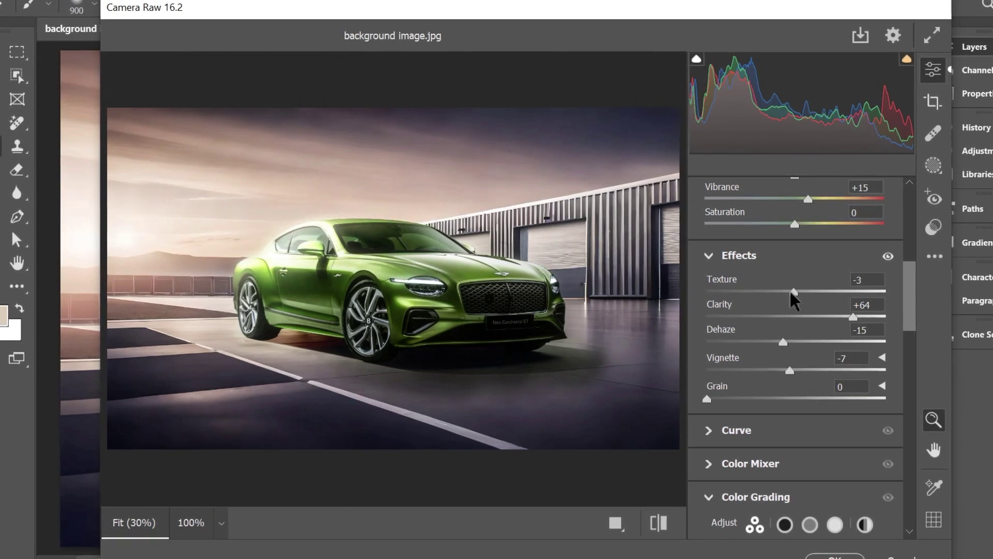
pyautogui.moveTo(908, 310); pyautogui.dragTo(912, 242)
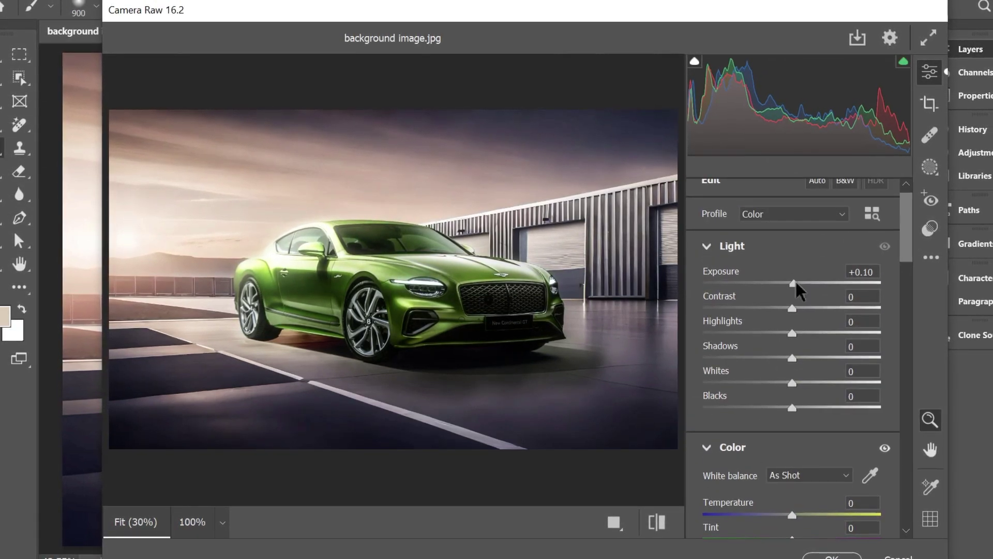
pyautogui.moveTo(796, 282); pyautogui.dragTo(777, 358)
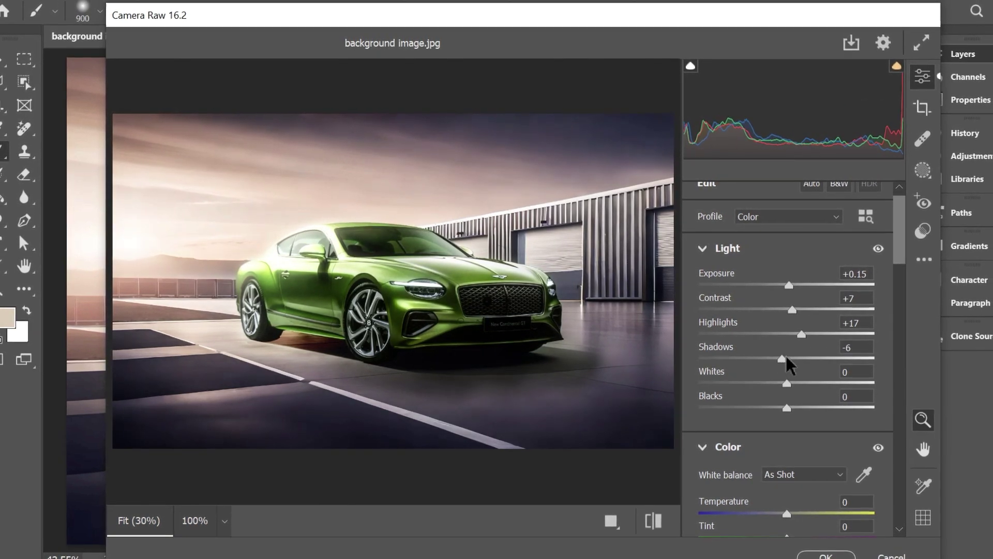
# Step: Add Sharpening 53 with luminance and colour noise reduction
pyautogui.scroll(-10, 894, 419)
pyautogui.scroll(-4, 896, 420)
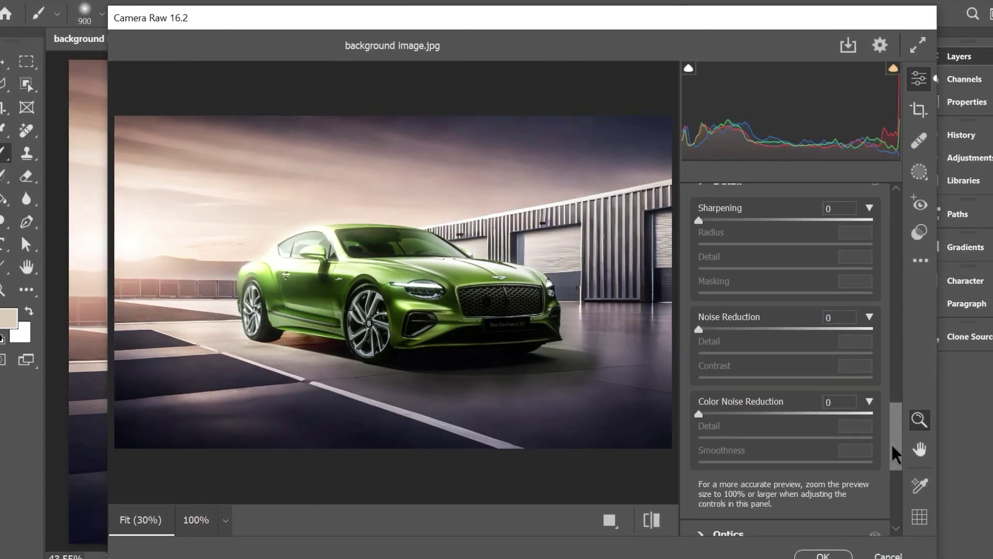
pyautogui.scroll(1, 894, 450)
pyautogui.moveTo(699, 238); pyautogui.dragTo(764, 239)
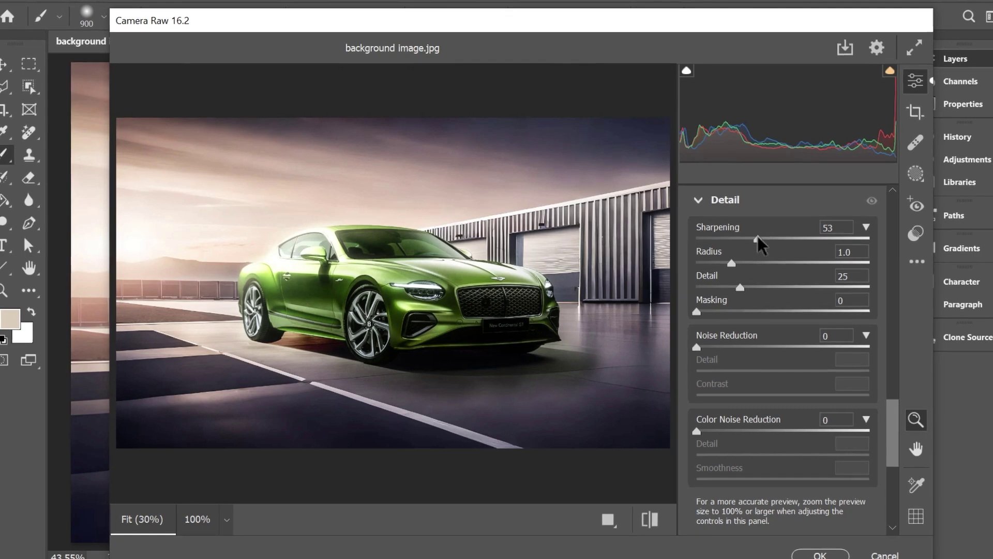
pyautogui.moveTo(697, 347); pyautogui.dragTo(760, 347)
pyautogui.moveTo(697, 431); pyautogui.dragTo(754, 423)
# Step: Warm the temperature to +7 and apply the Camera Raw grade
pyautogui.scroll(10, 786, 362)
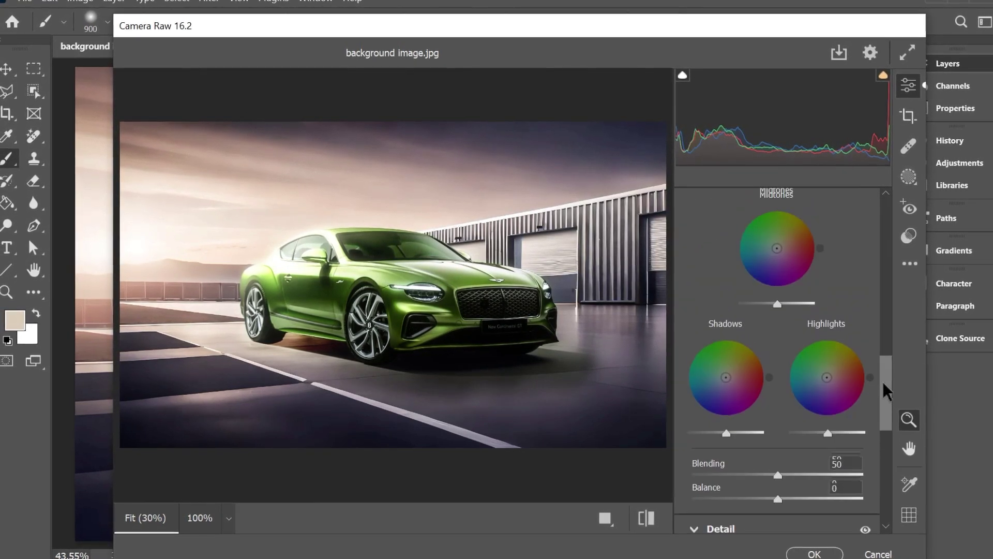
pyautogui.moveTo(774, 335); pyautogui.dragTo(785, 337)
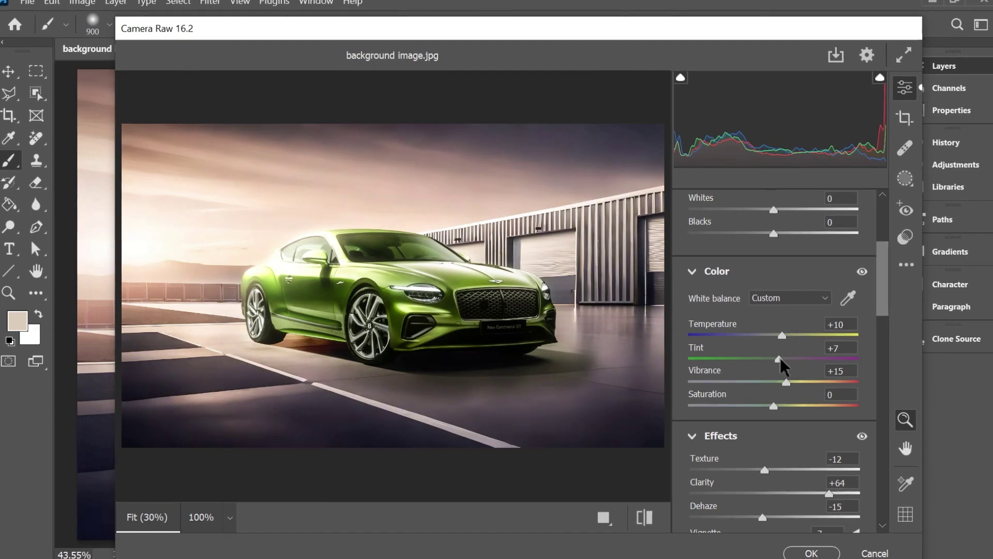
pyautogui.moveTo(782, 337)
pyautogui.mouseDown()
pyautogui.moveTo(765, 337)
pyautogui.moveTo(777, 336)
pyautogui.mouseUp()
pyautogui.scroll(-3, 876, 295)
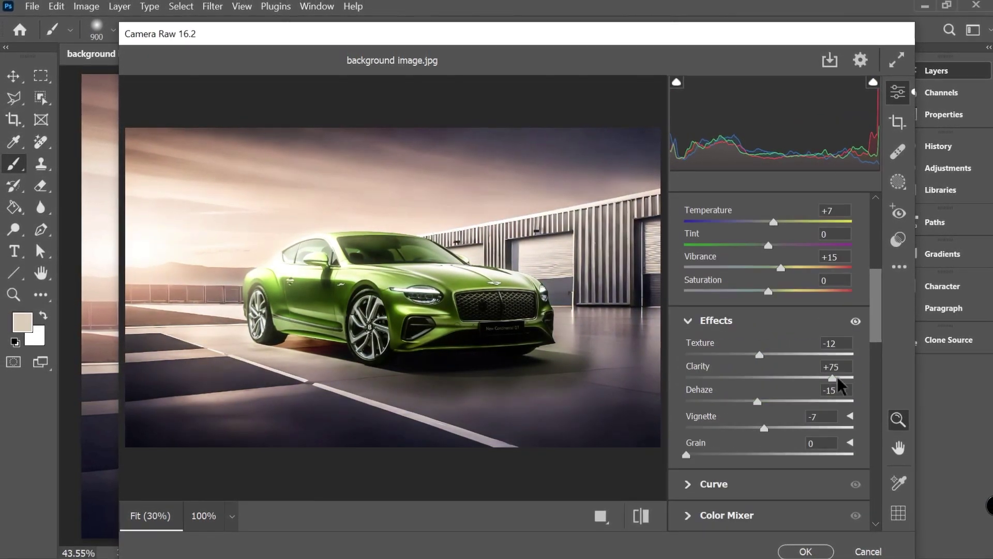
pyautogui.moveTo(825, 378); pyautogui.dragTo(843, 377)
pyautogui.click(801, 550)
pyautogui.press('z')
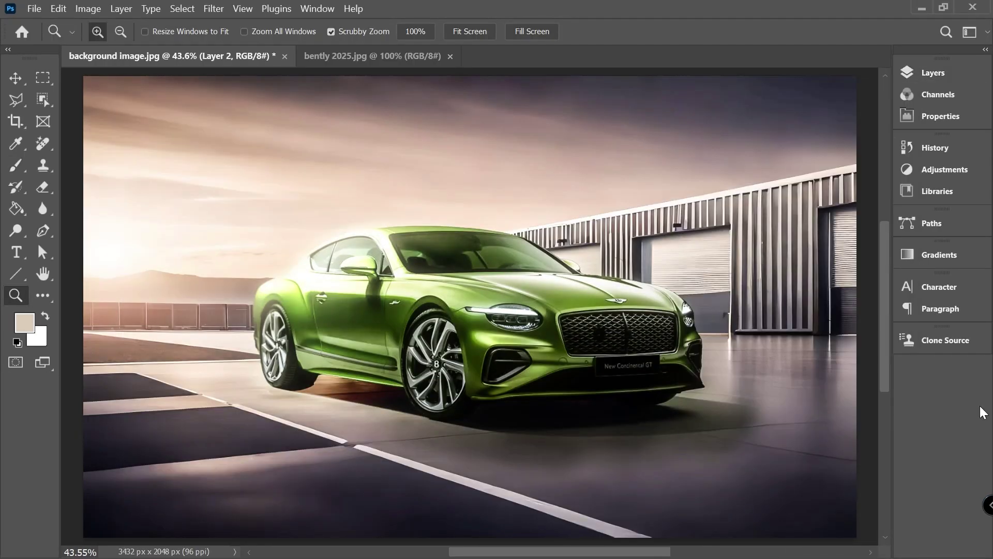